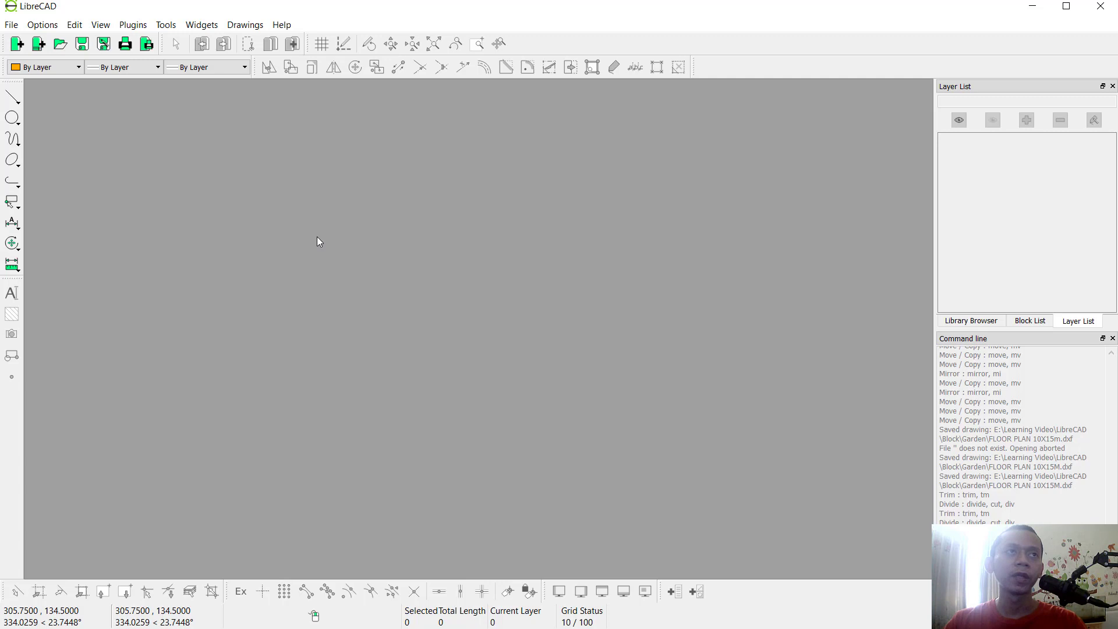
- Create a new drawing and save it as FLOOR PLAN 10X15M in the Garden folder
click(17, 44)
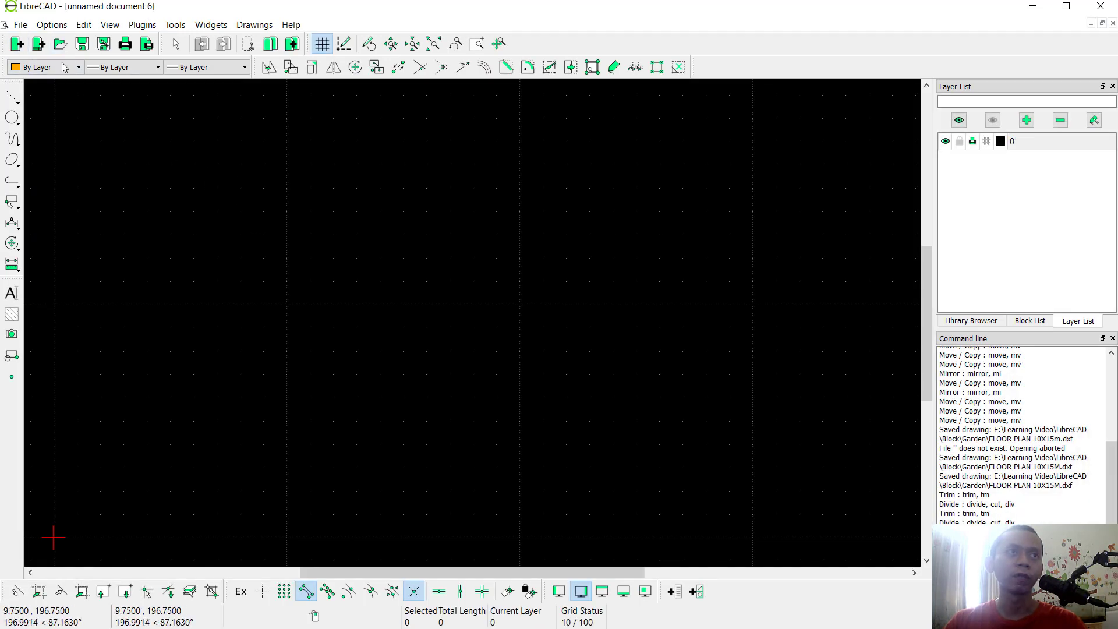
click(21, 24)
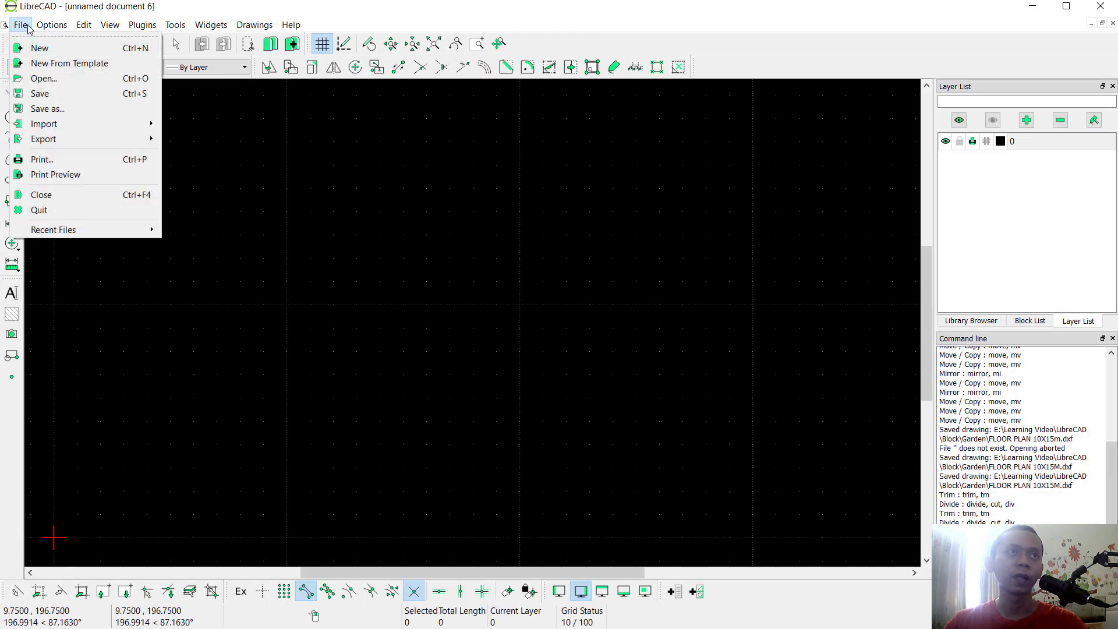
click(47, 107)
text(FLOOR PLAN 10X15M)
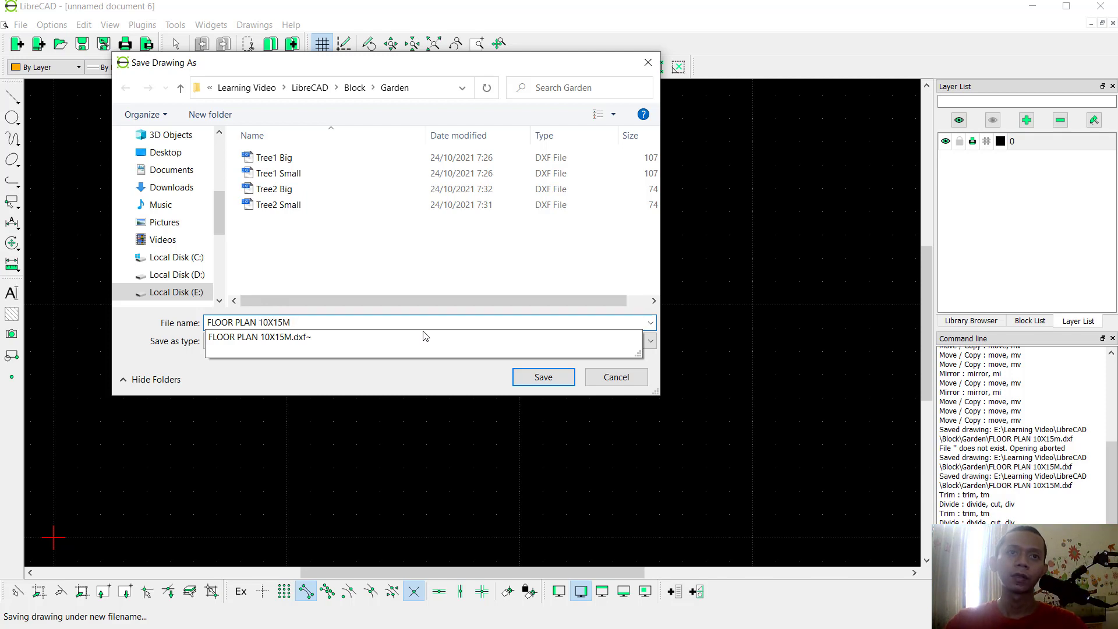
click(550, 381)
click(551, 379)
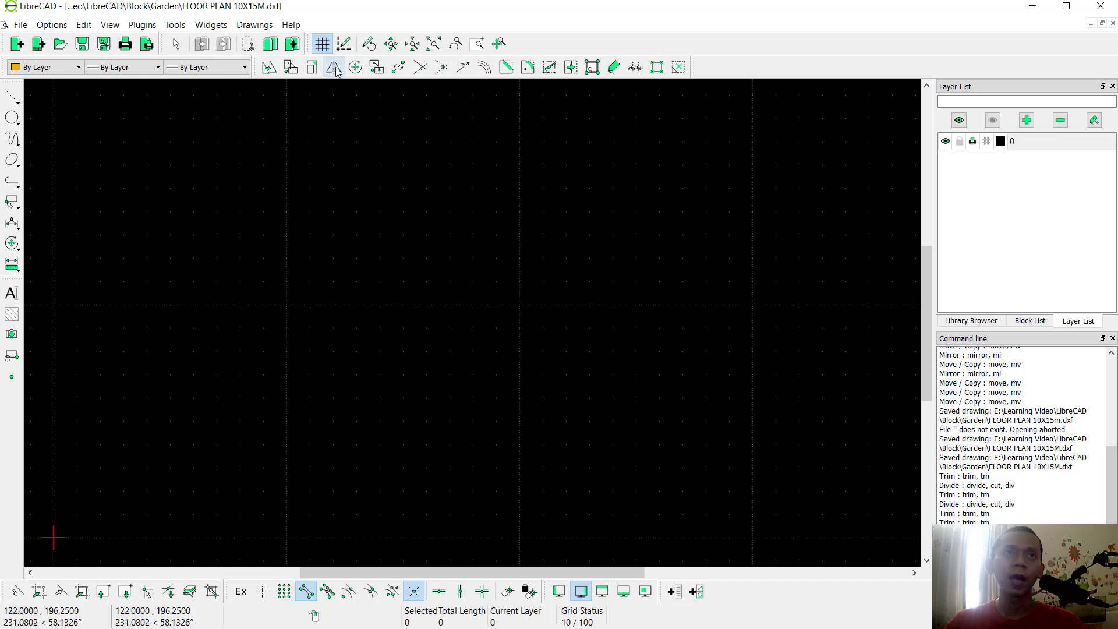
- Hide the drawing grid and set the current drawing's main unit to Centimeter
click(323, 47)
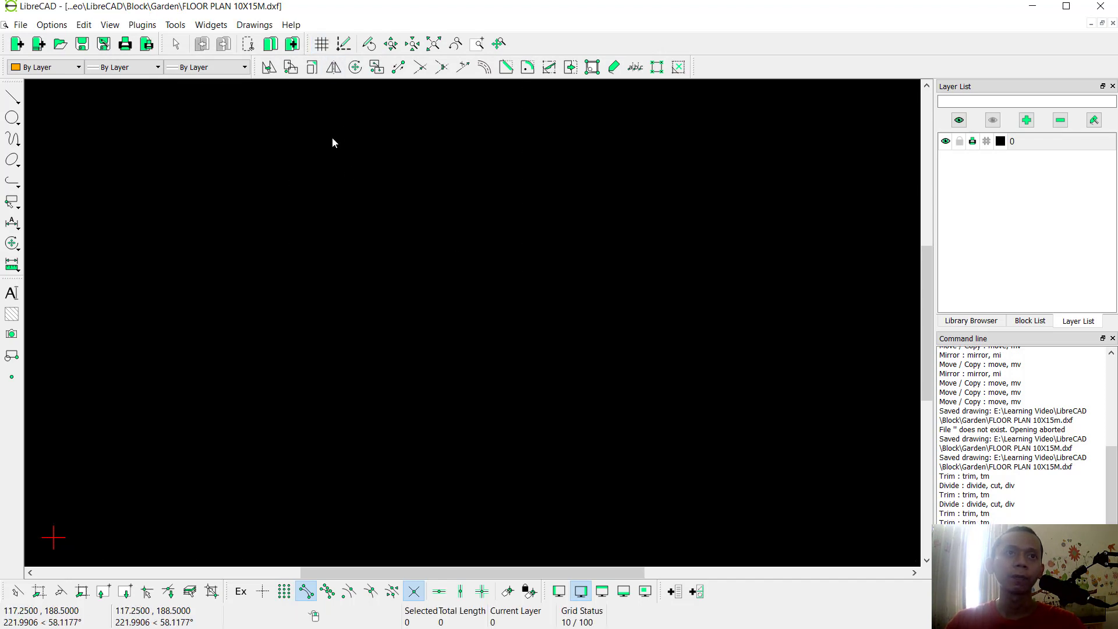
middle_drag(337, 327, 532, 237)
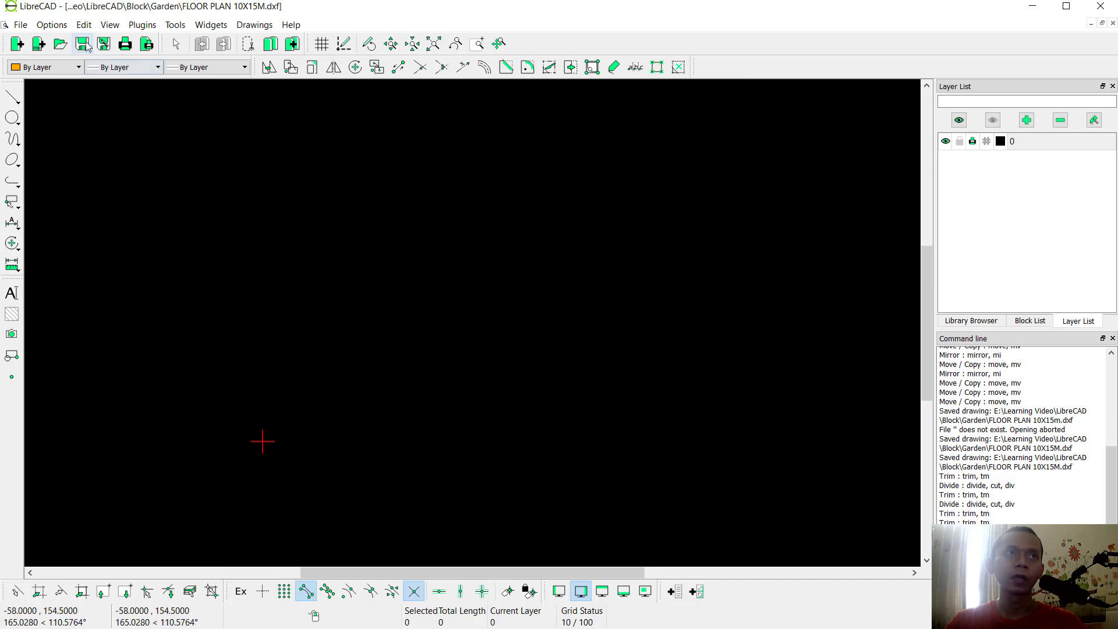
click(51, 25)
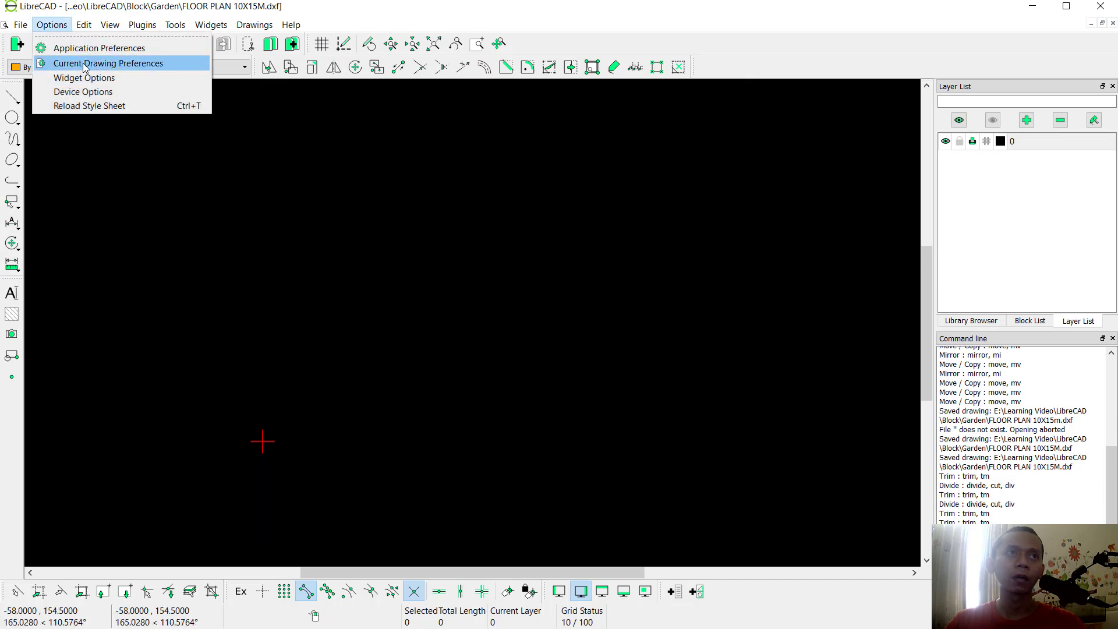
click(138, 67)
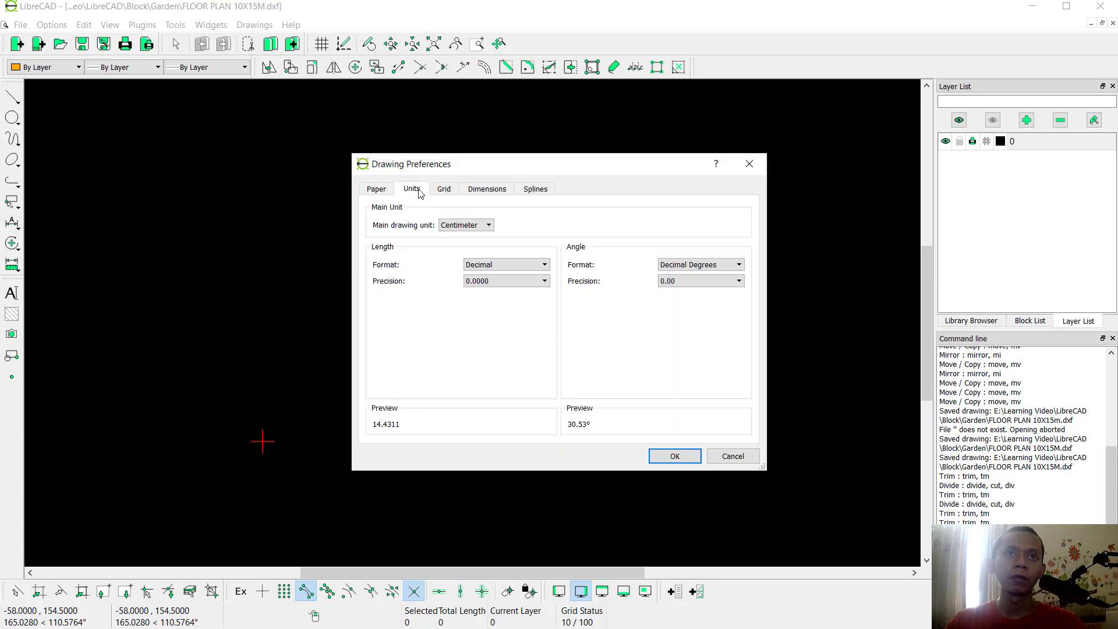
click(387, 190)
click(410, 189)
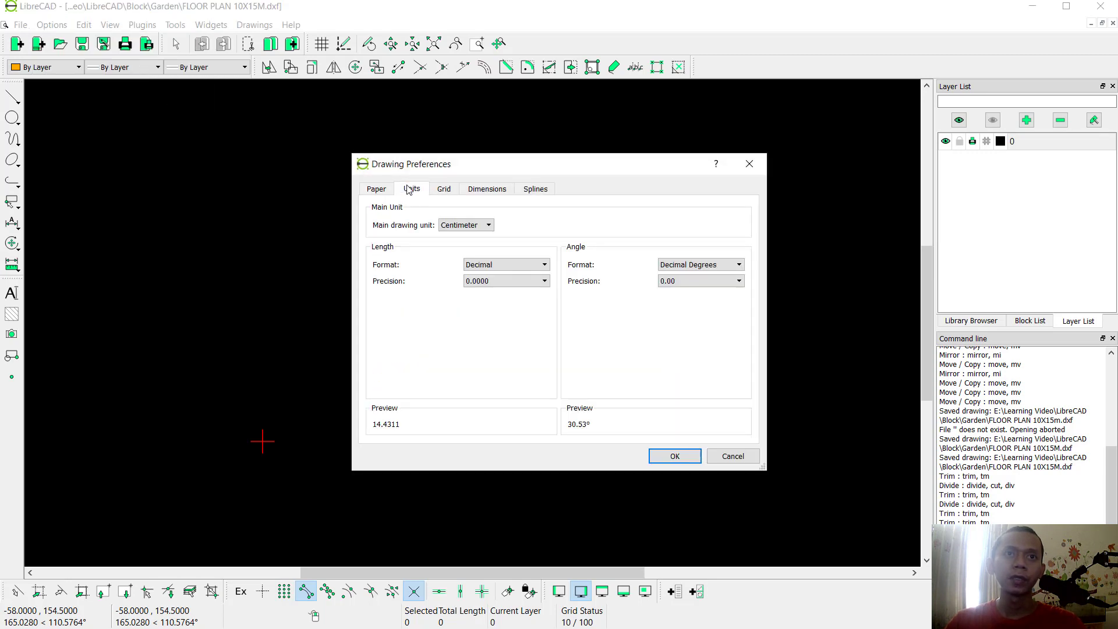
click(443, 224)
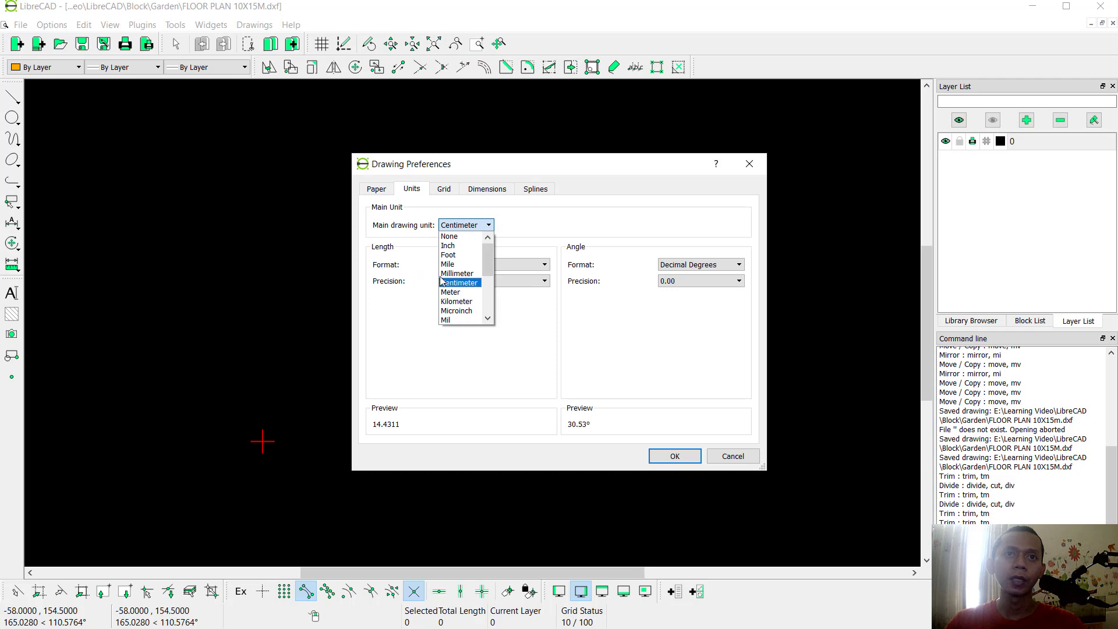
click(463, 284)
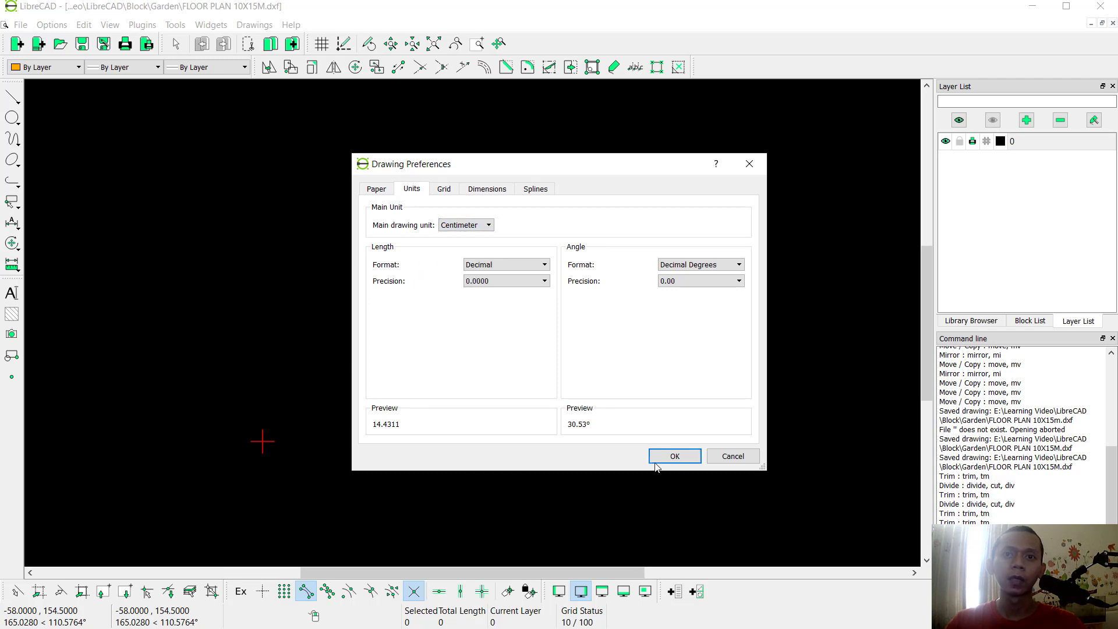
click(669, 457)
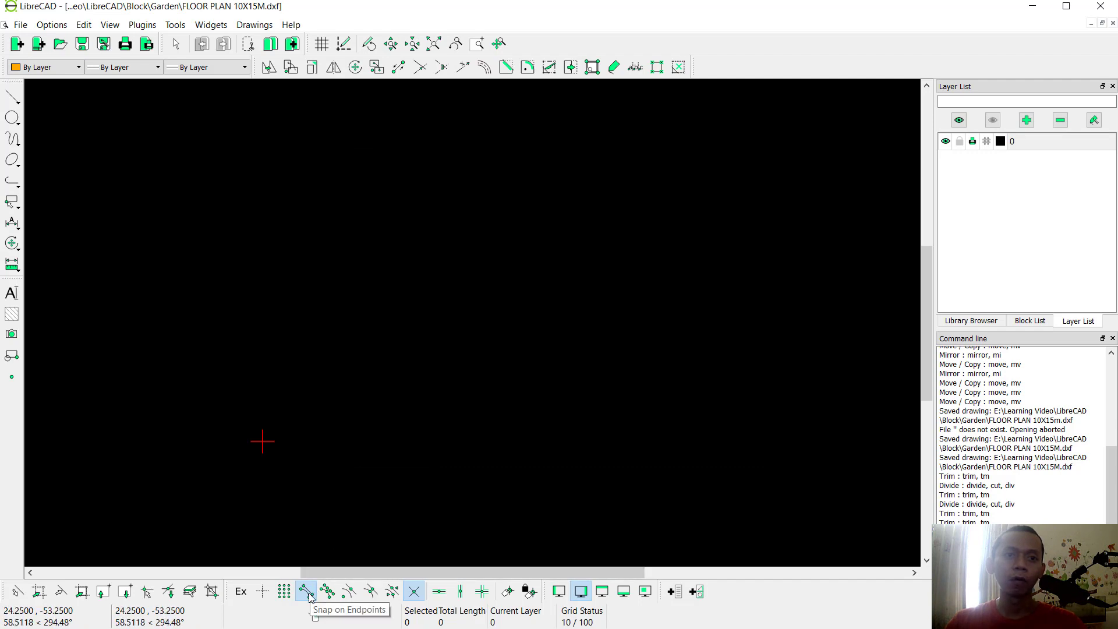
click(413, 594)
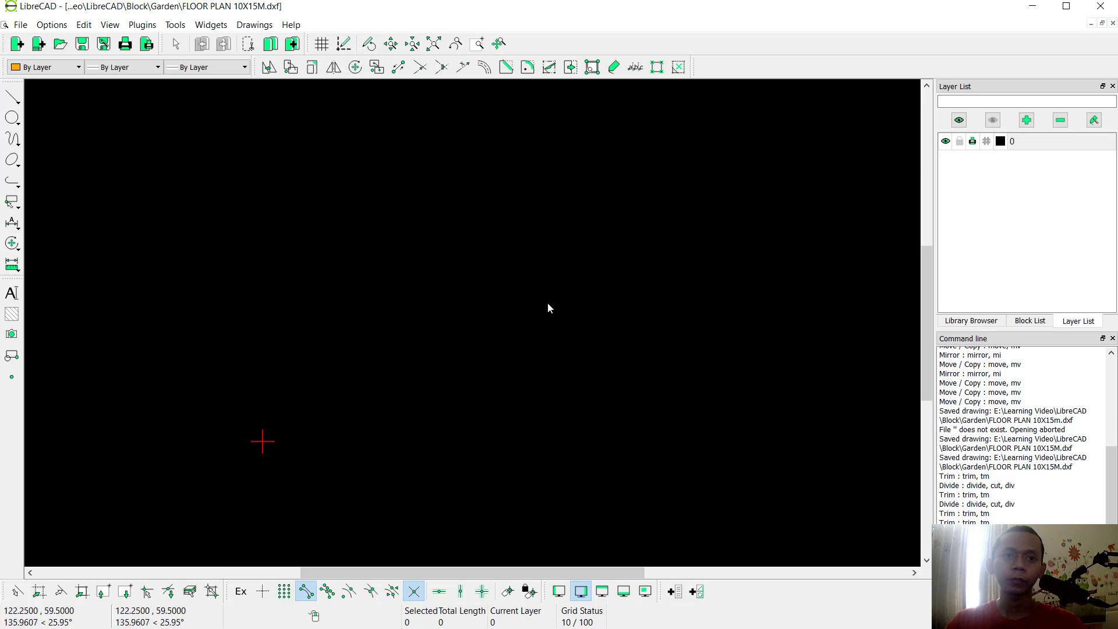
click(1031, 321)
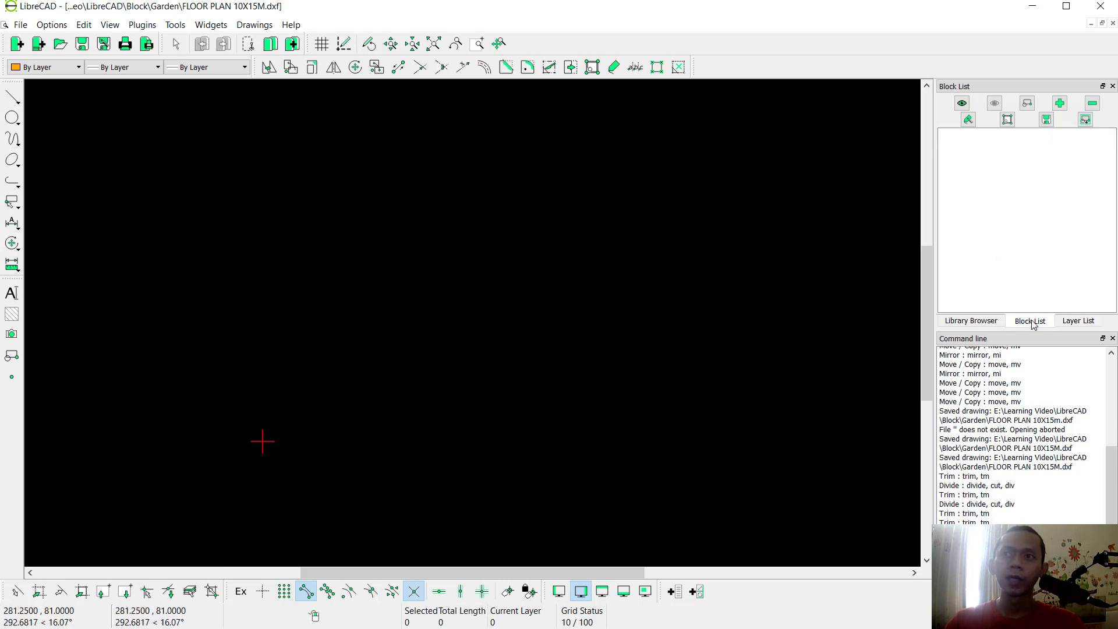
click(1077, 321)
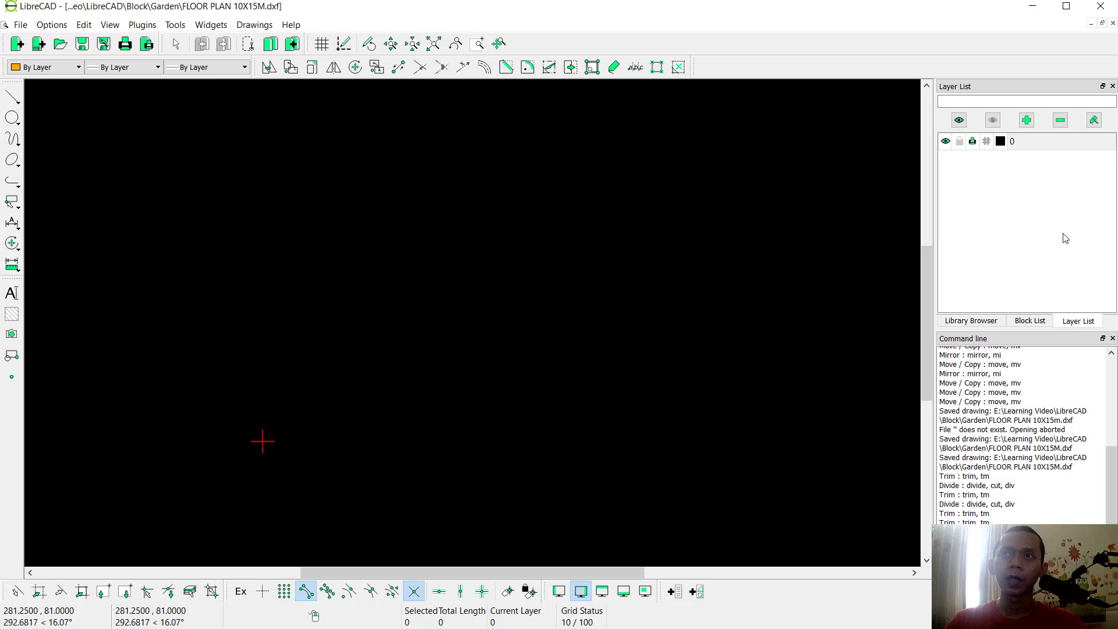
- Add a layer named AS with a gray pen color
click(1027, 120)
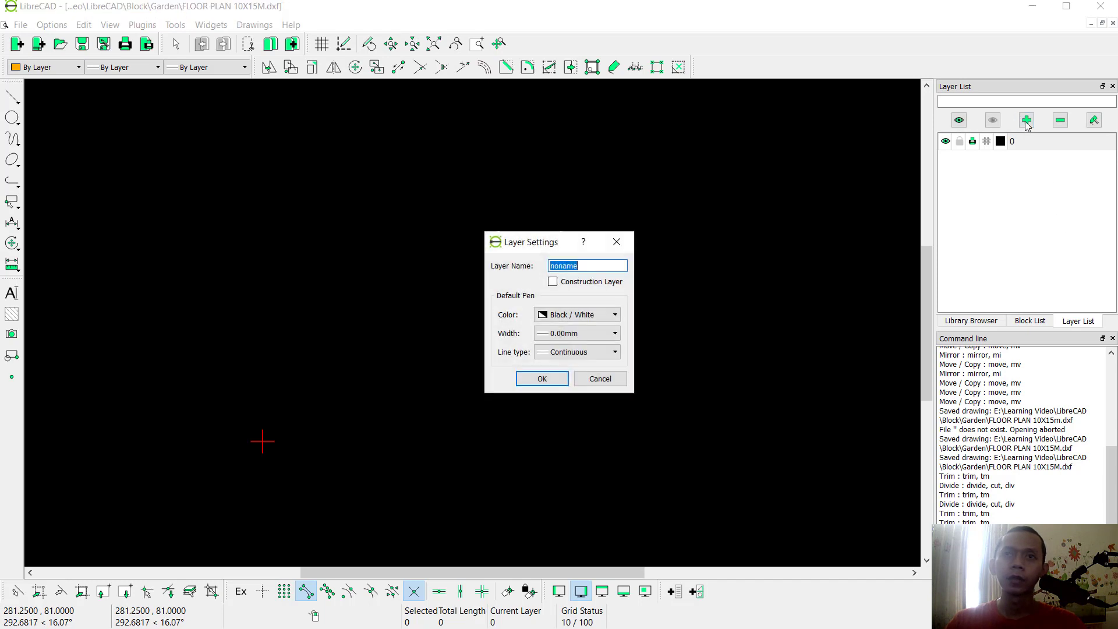
text(AS)
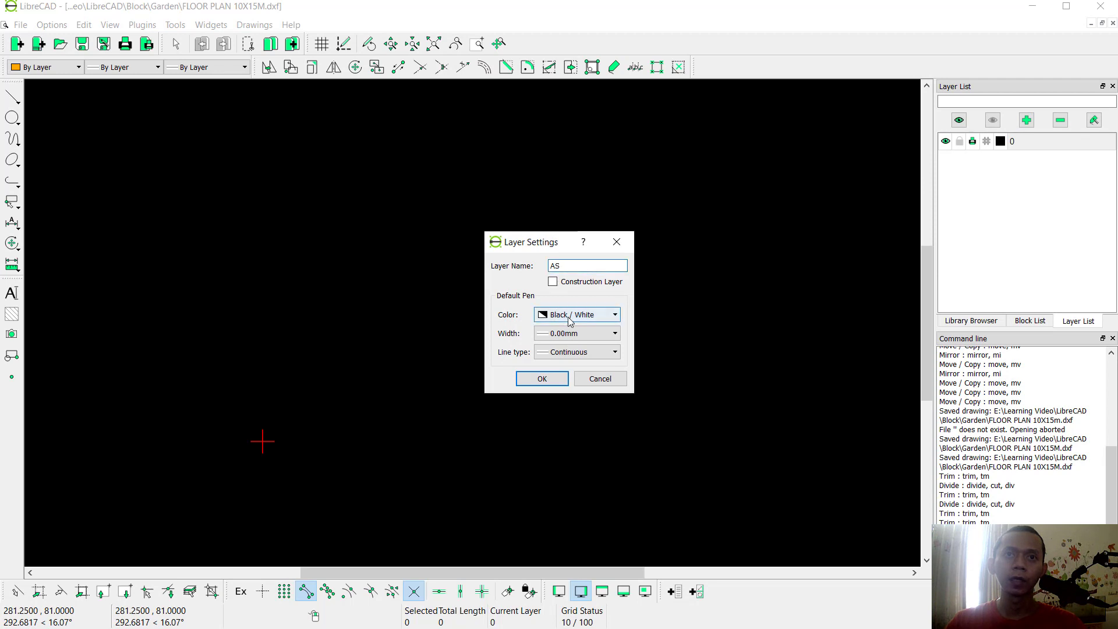
click(547, 315)
scroll(564, 396, down, 2)
click(564, 393)
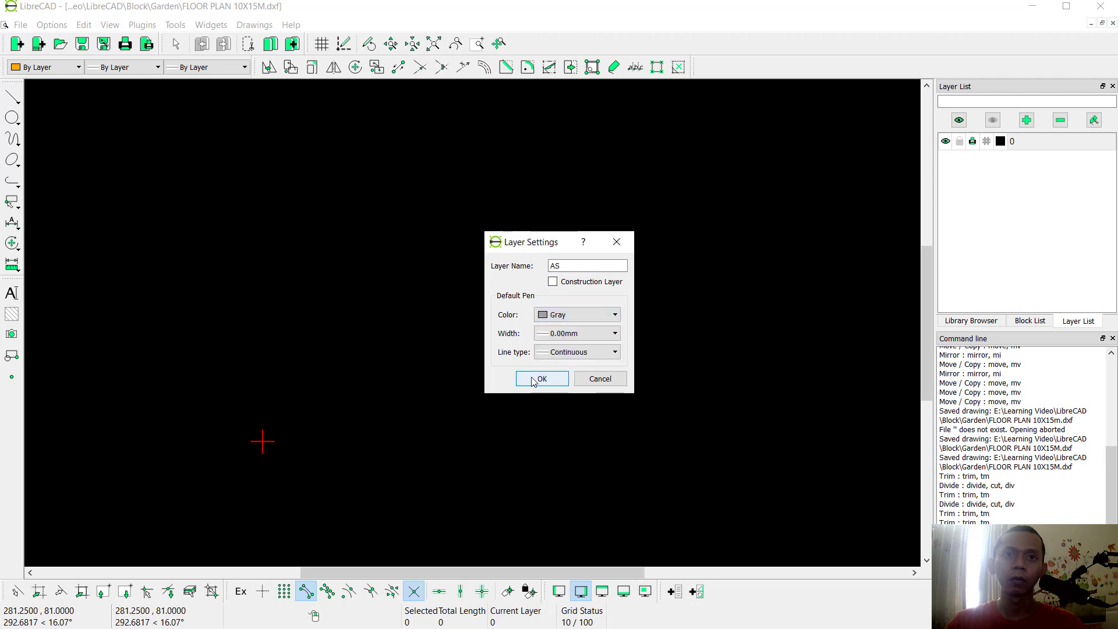
click(536, 379)
- Draw a horizontal line 1000 cm long starting at the drawing's origin
click(14, 97)
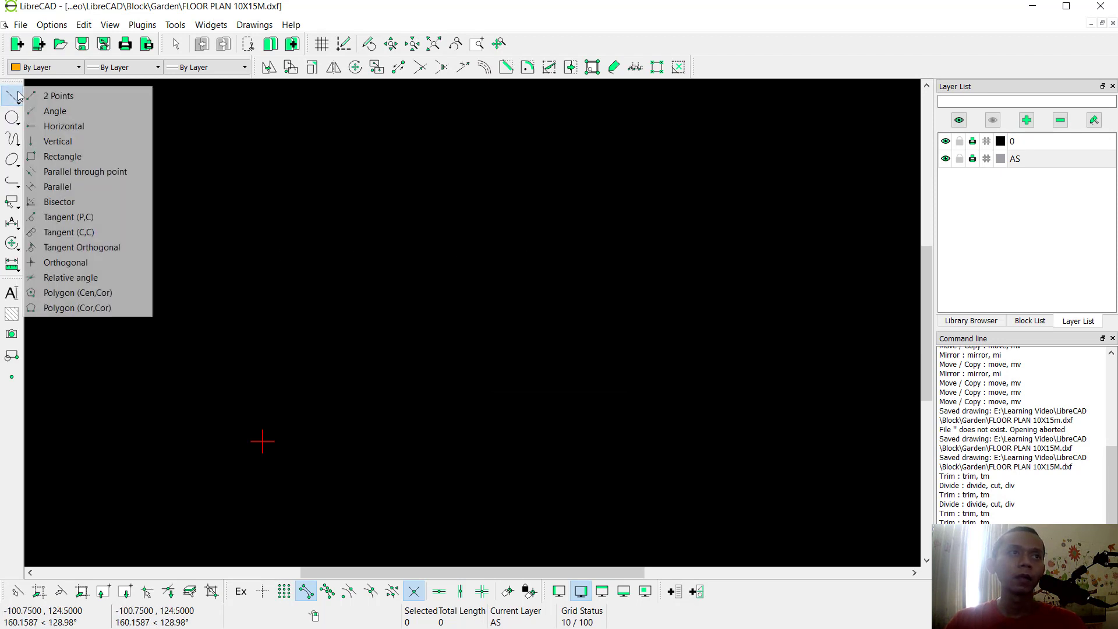
click(76, 126)
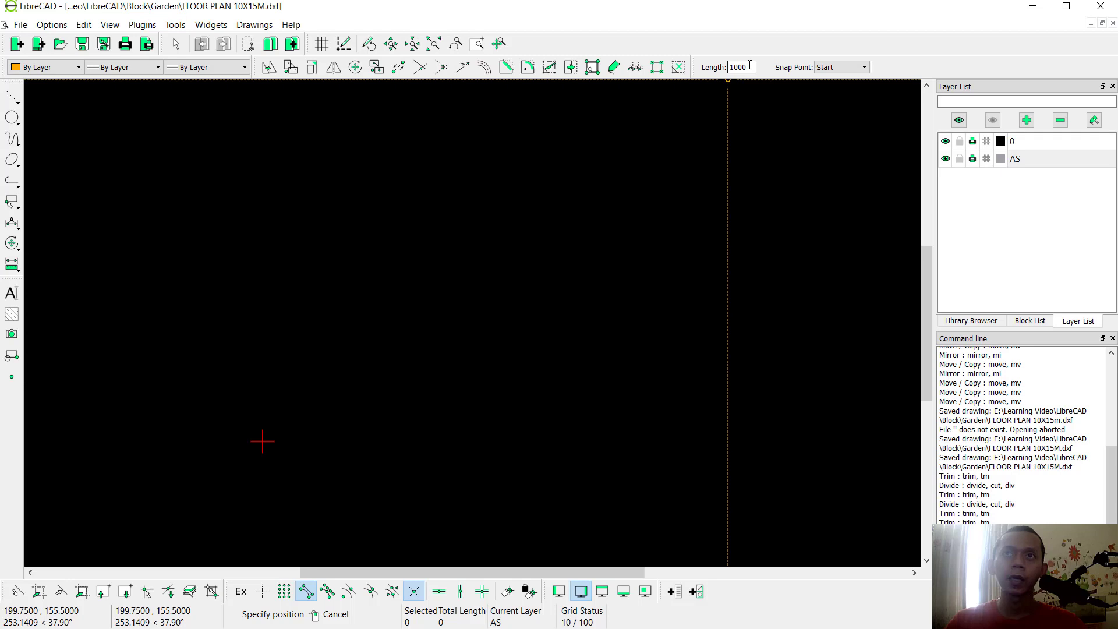
text(10)
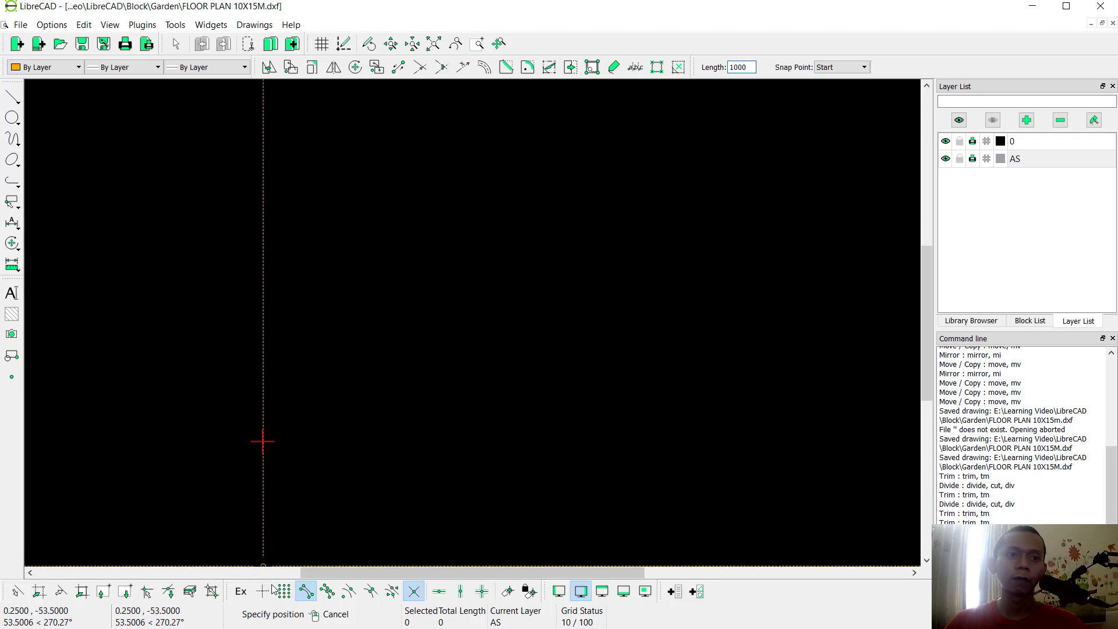
click(271, 445)
click(284, 591)
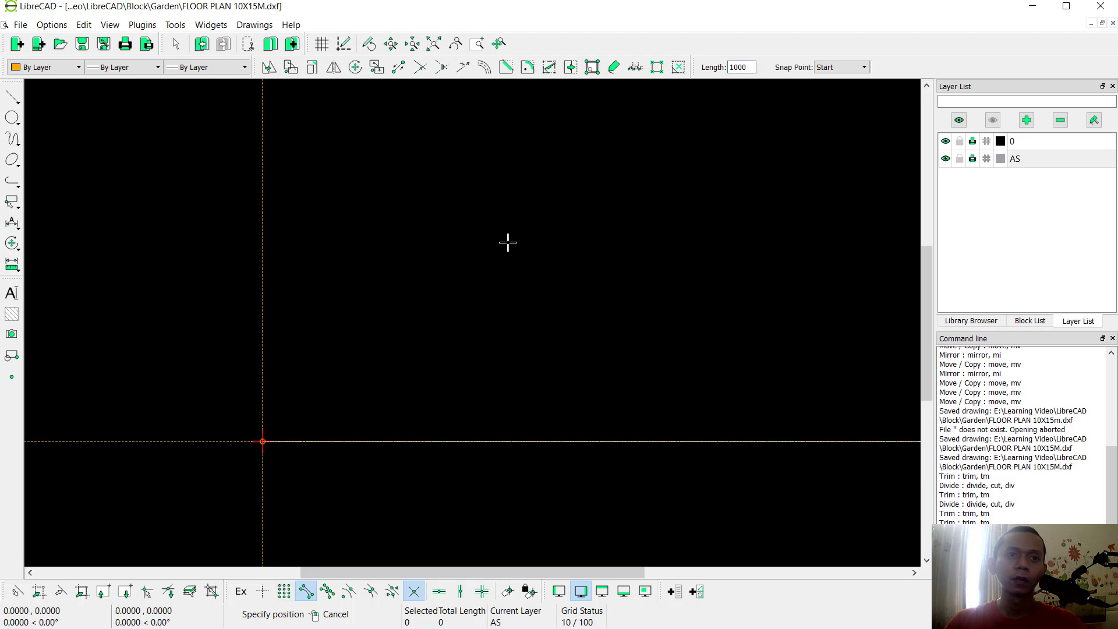
scroll(536, 215, down, 10)
right_click(592, 204)
middle_drag(618, 187, 404, 322)
scroll(446, 293, down, 5)
middle_drag(500, 245, 491, 297)
- Create a parallel copy of the horizontal line at a distance of 1500 cm above it
click(13, 97)
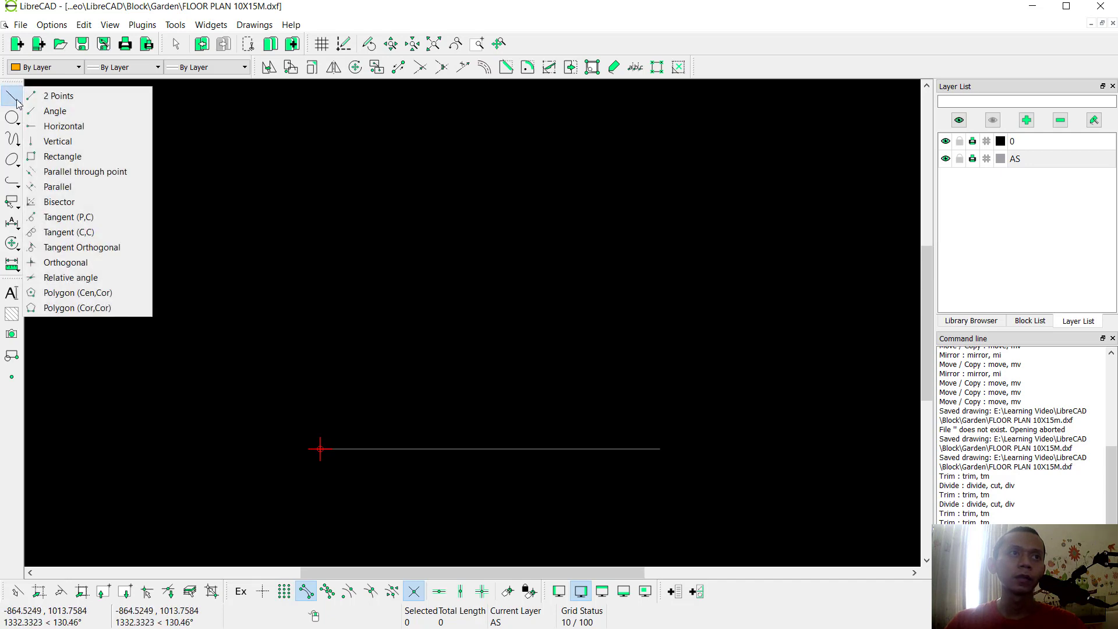
click(57, 187)
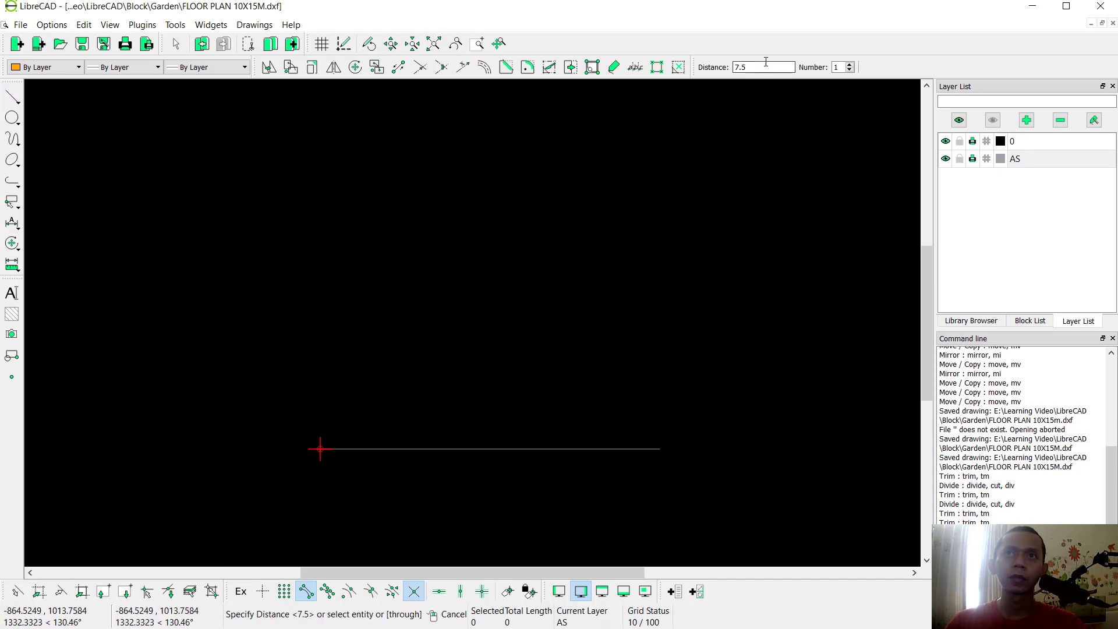
text(1500)
key(Return)
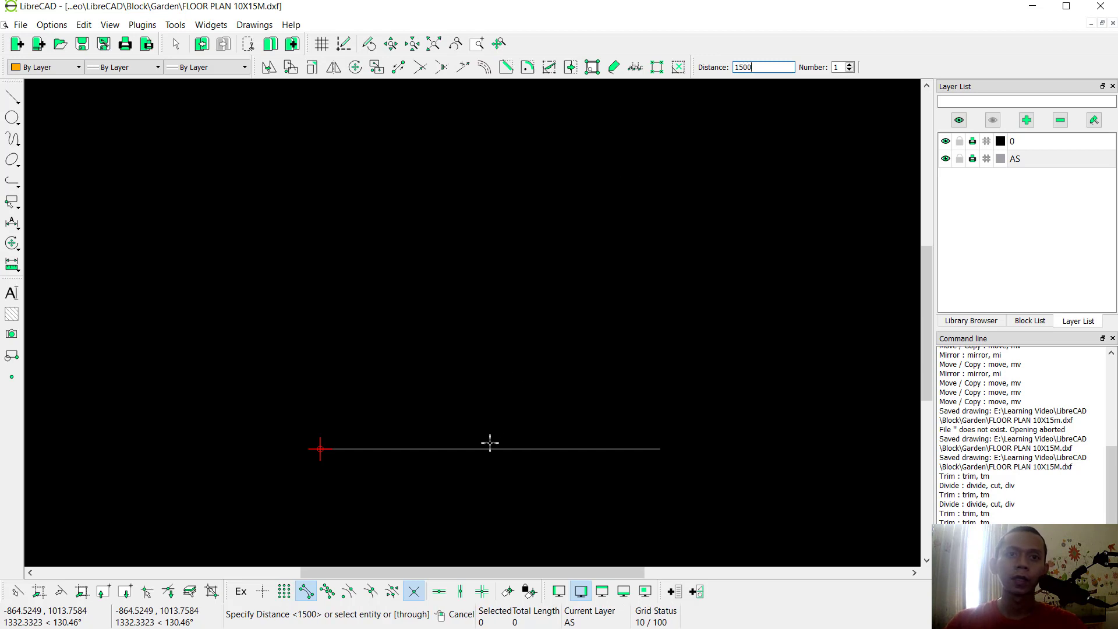
scroll(489, 445, down, 1)
scroll(503, 433, down, 3)
mouse_move(502, 435)
middle_down()
mouse_move(499, 458)
mouse_move(504, 432)
middle_up()
scroll(506, 434, up, 2)
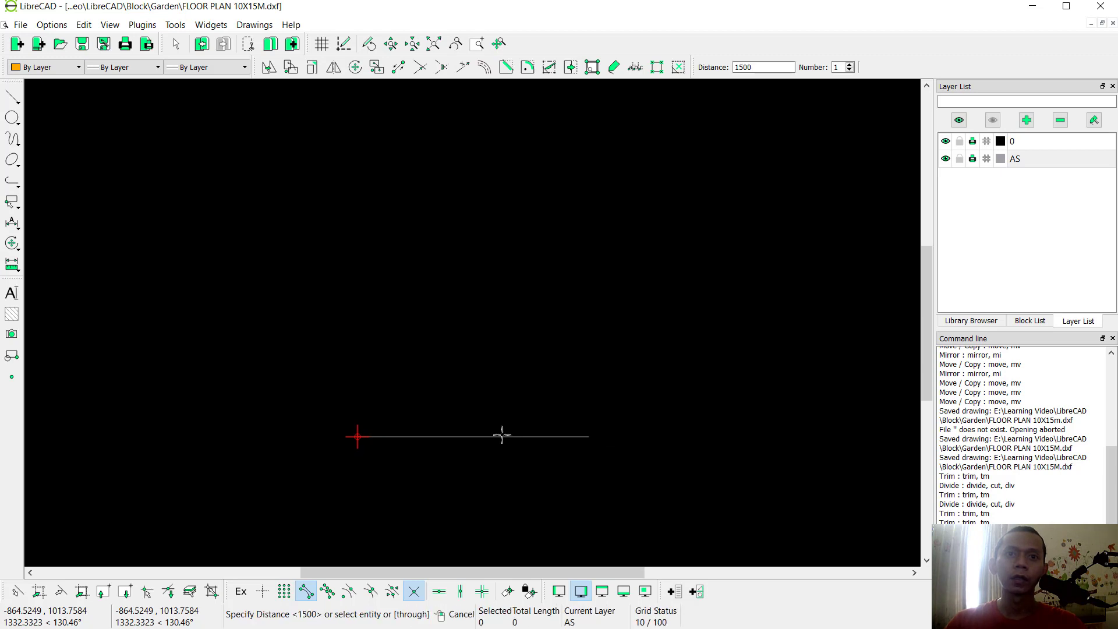
middle_drag(529, 114, 550, 205)
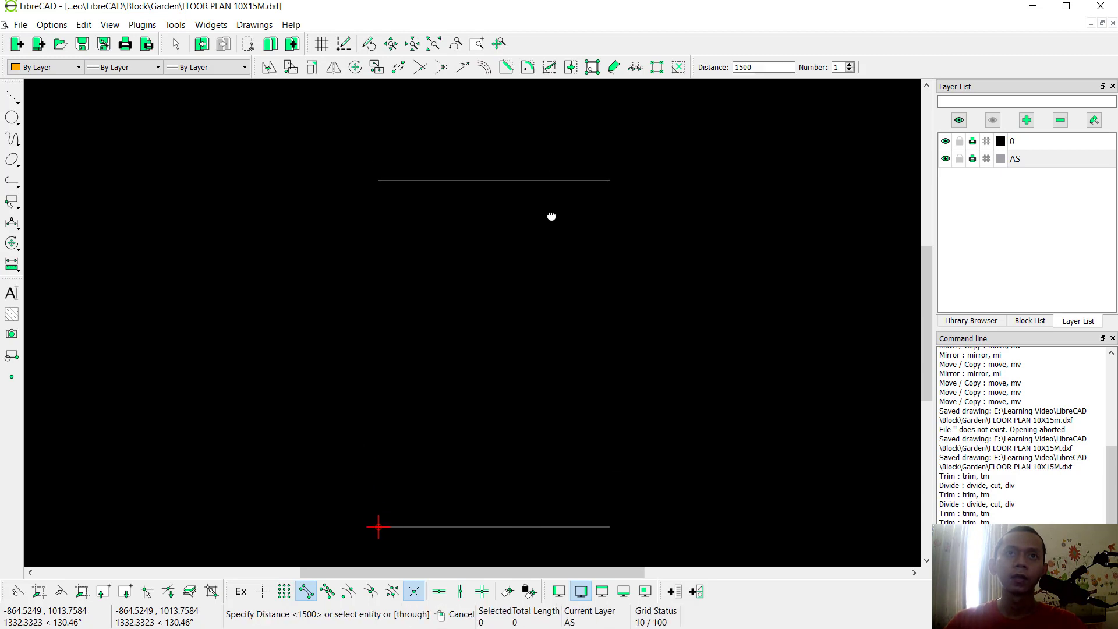
right_click(550, 206)
- Connect the endpoints of the two horizontal lines with a two-point vertical line on each side, closing the rectangle
click(21, 103)
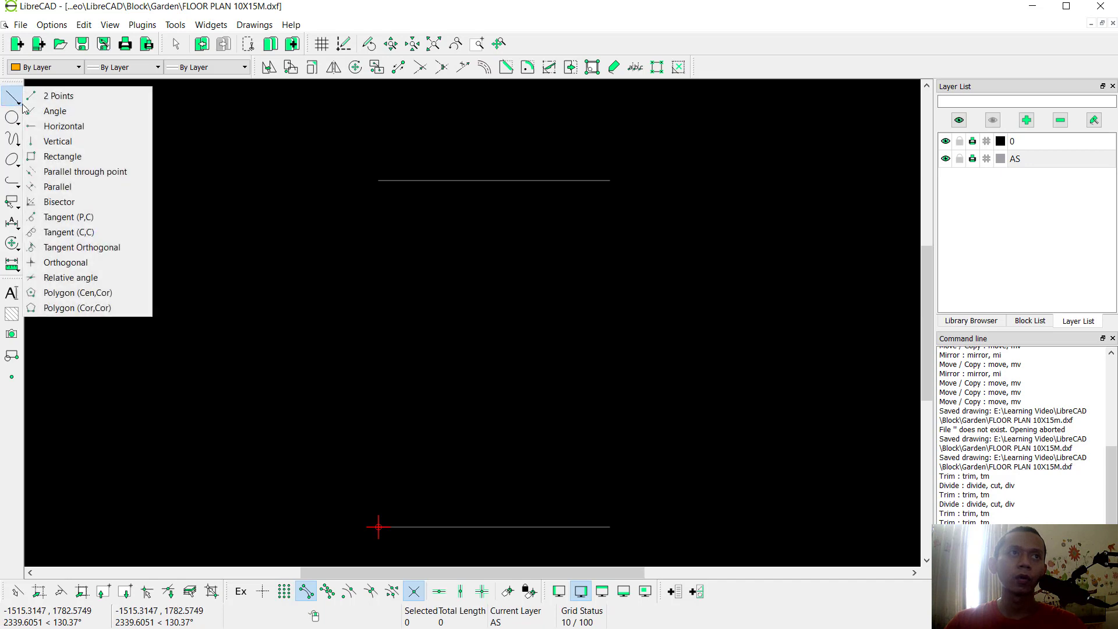
click(92, 93)
click(378, 181)
click(374, 505)
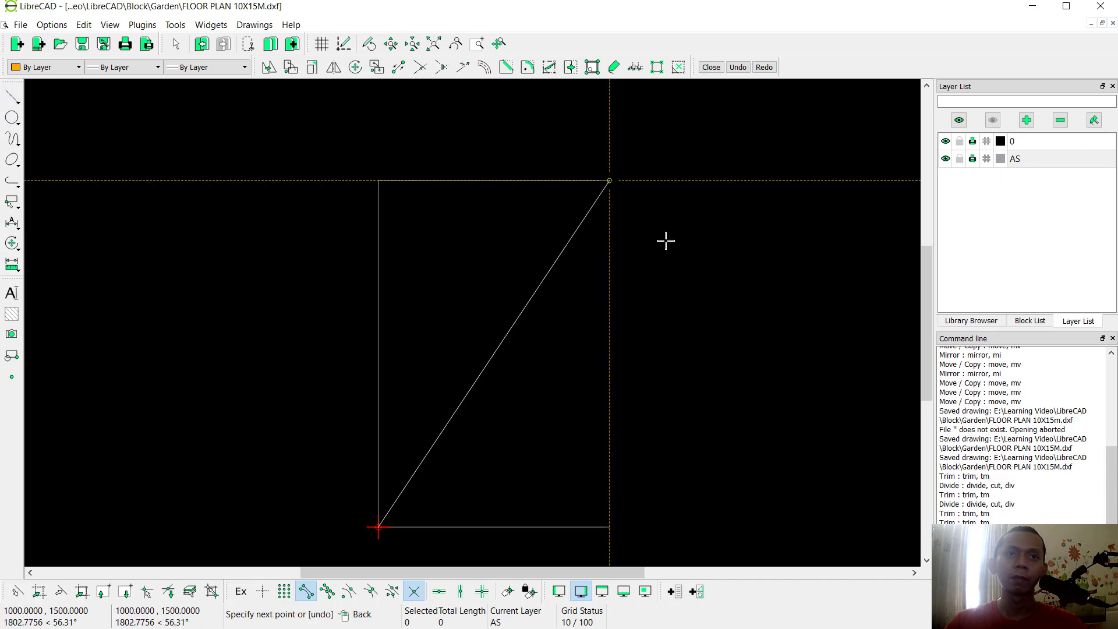
right_click(615, 280)
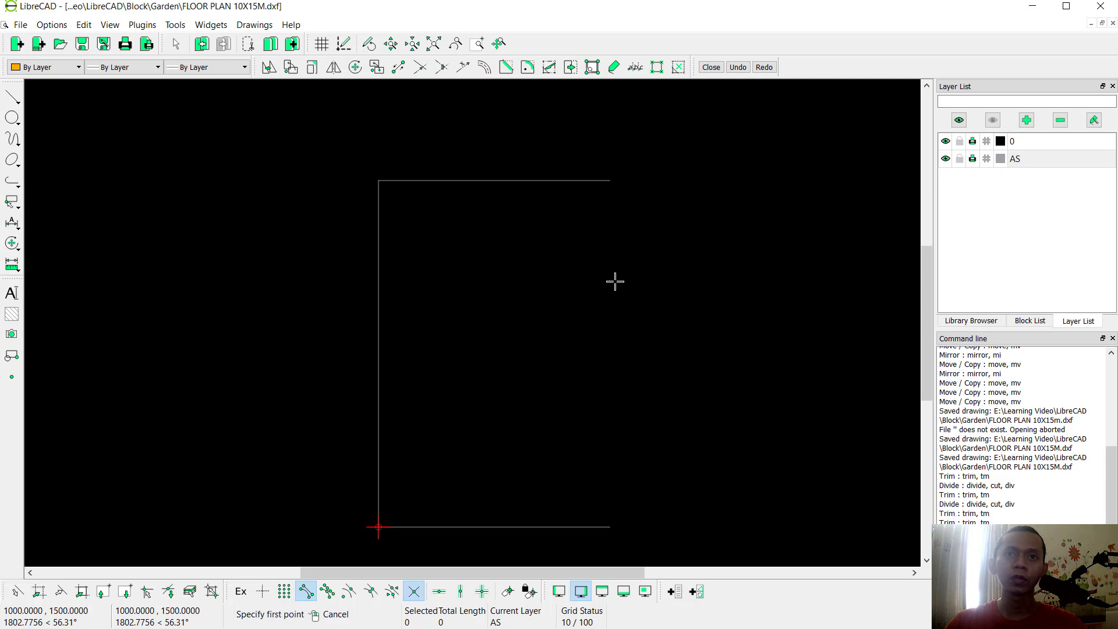
click(609, 182)
click(613, 490)
right_click(531, 293)
right_click(524, 279)
- Add a parallel line 200 cm below the rectangle's top edge
middle_drag(499, 231, 534, 233)
scroll(532, 223, up, 2)
right_click(530, 194)
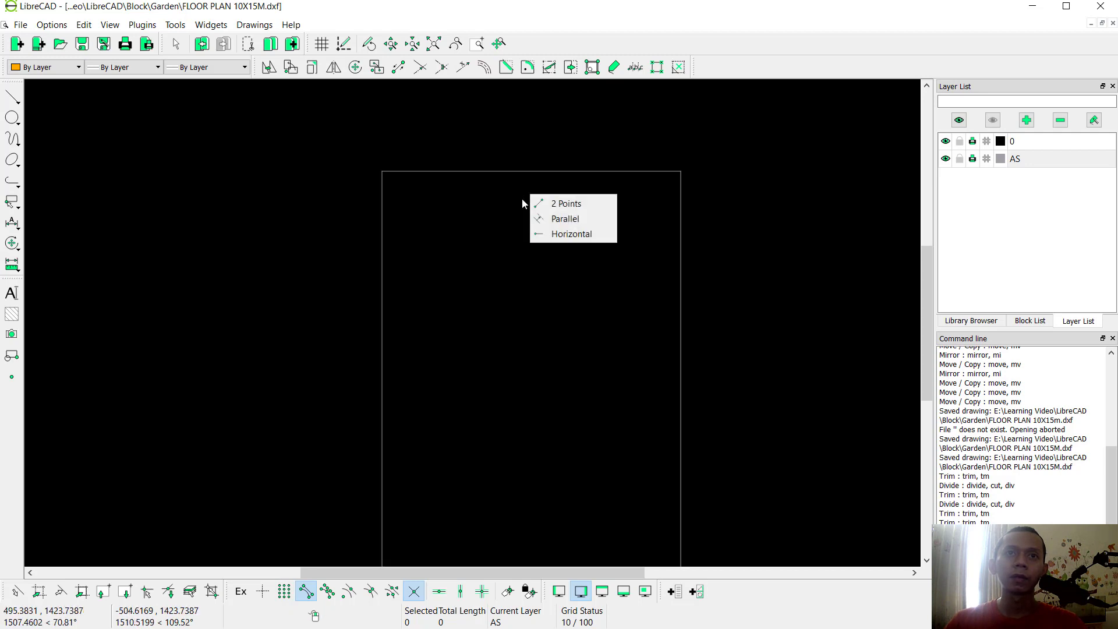
click(565, 220)
double_click(780, 65)
text(2)
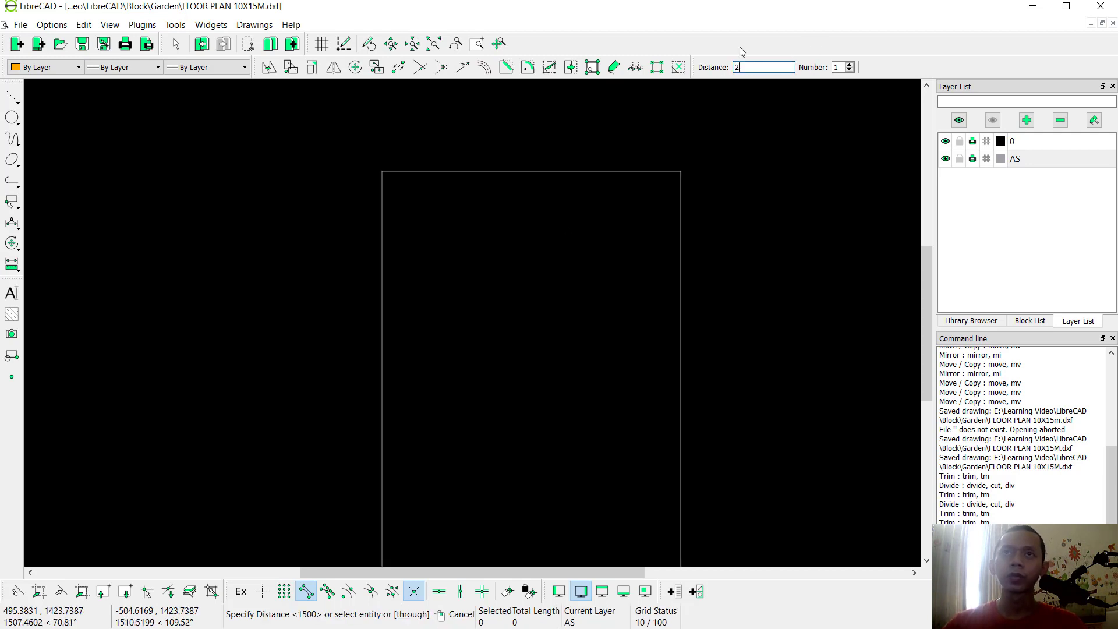
text(00)
key(Return)
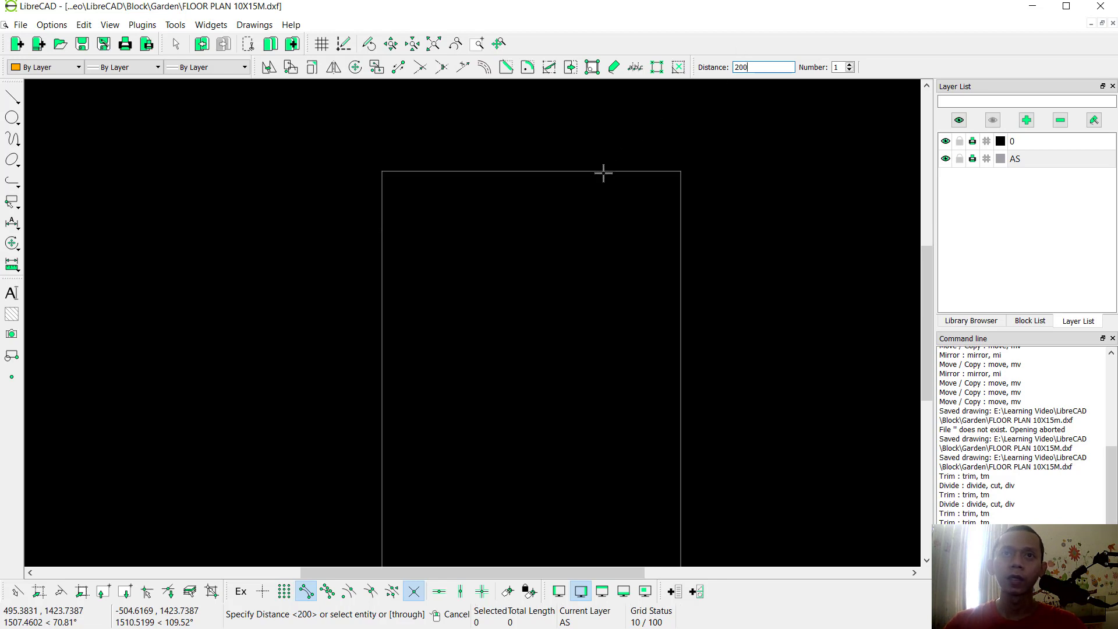
scroll(582, 198, up, 2)
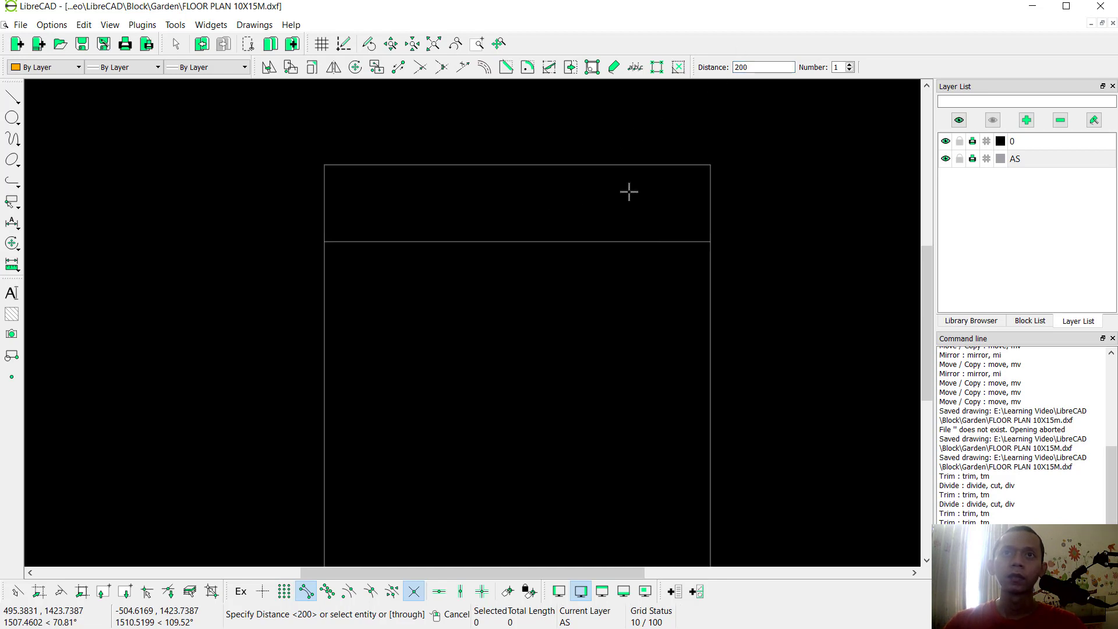
- Add another parallel line 250 cm below the upper inner horizontal line
double_click(763, 71)
text(25)
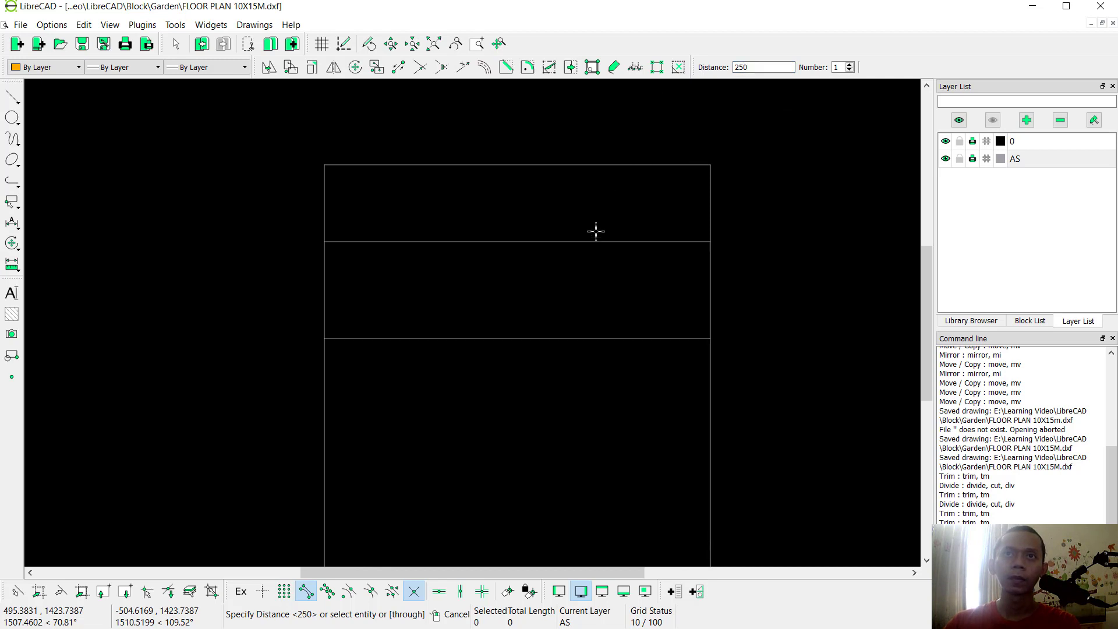
- Add a parallel line 200 cm below the lowest inner horizontal line, and another 400 cm below that one
double_click(741, 67)
text(2)
double_click(746, 67)
text(400)
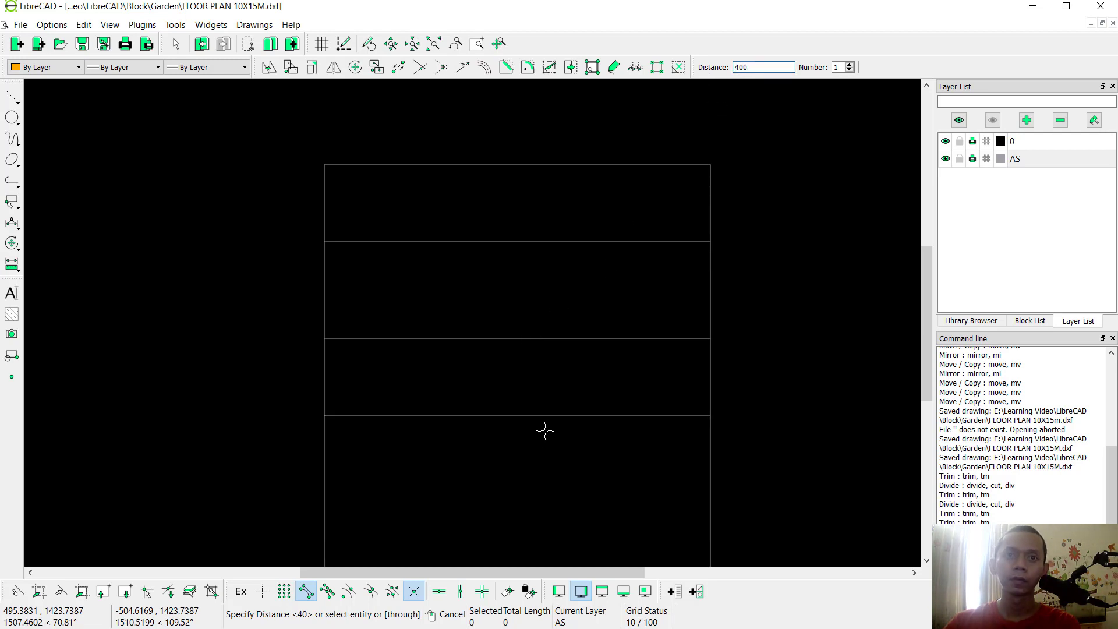
mouse_move(553, 419)
middle_down()
mouse_move(557, 333)
mouse_move(561, 347)
middle_up()
scroll(564, 320, down, 1)
- Add a vertical parallel line 300 cm inside the rectangle's left edge
drag(768, 68, 702, 74)
text(300)
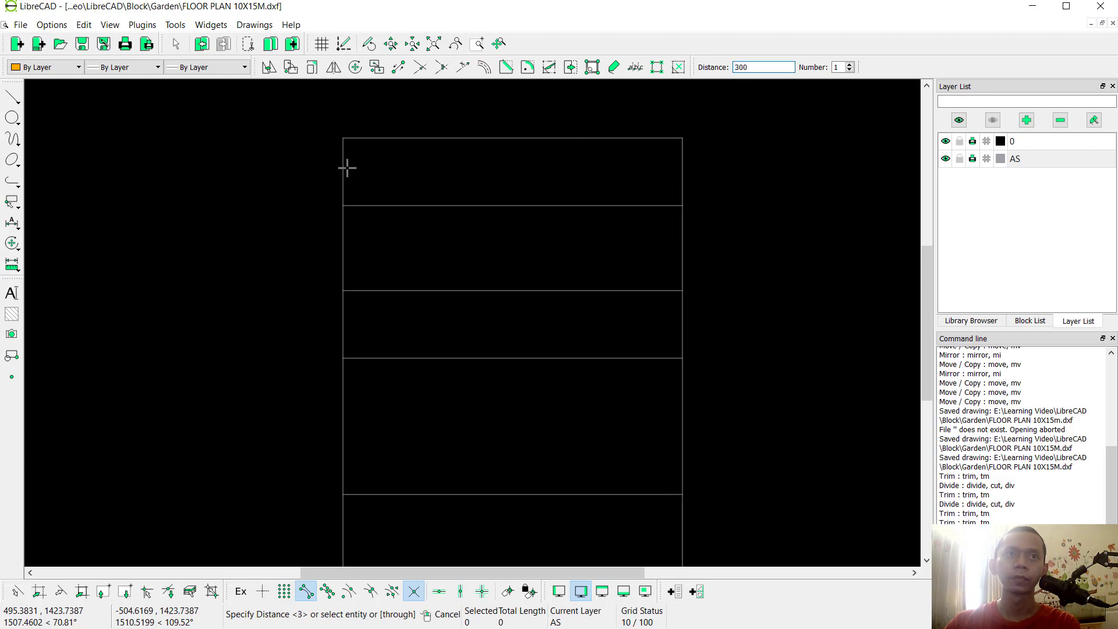
click(344, 166)
right_click(516, 197)
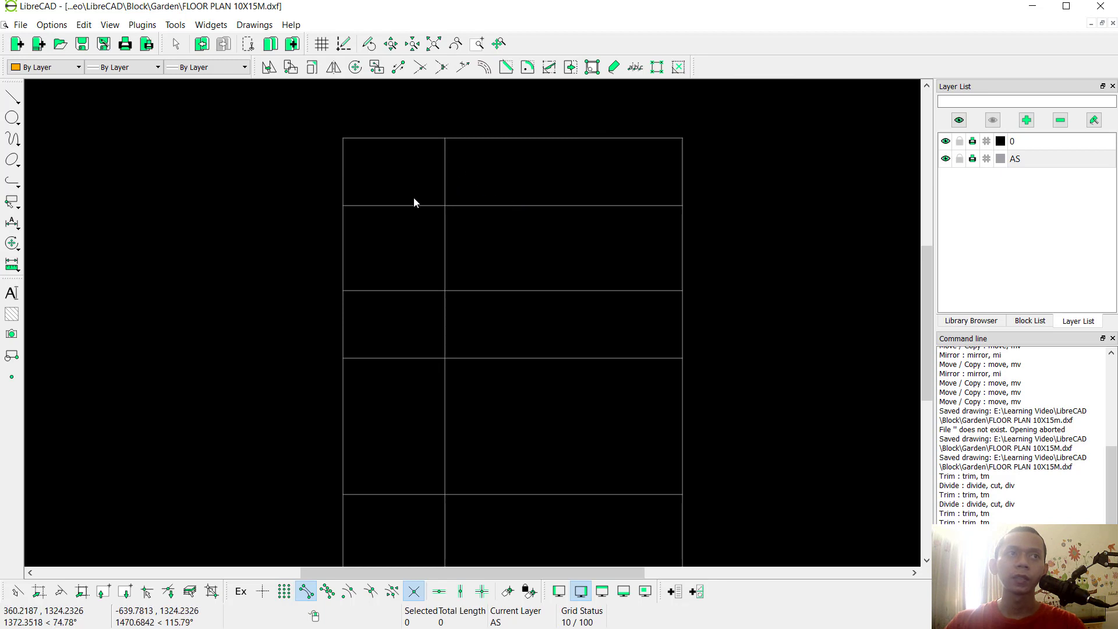
- Trim the three upper inner horizontal lines at the 300 cm vertical line, keeping the parts on its left
click(12, 243)
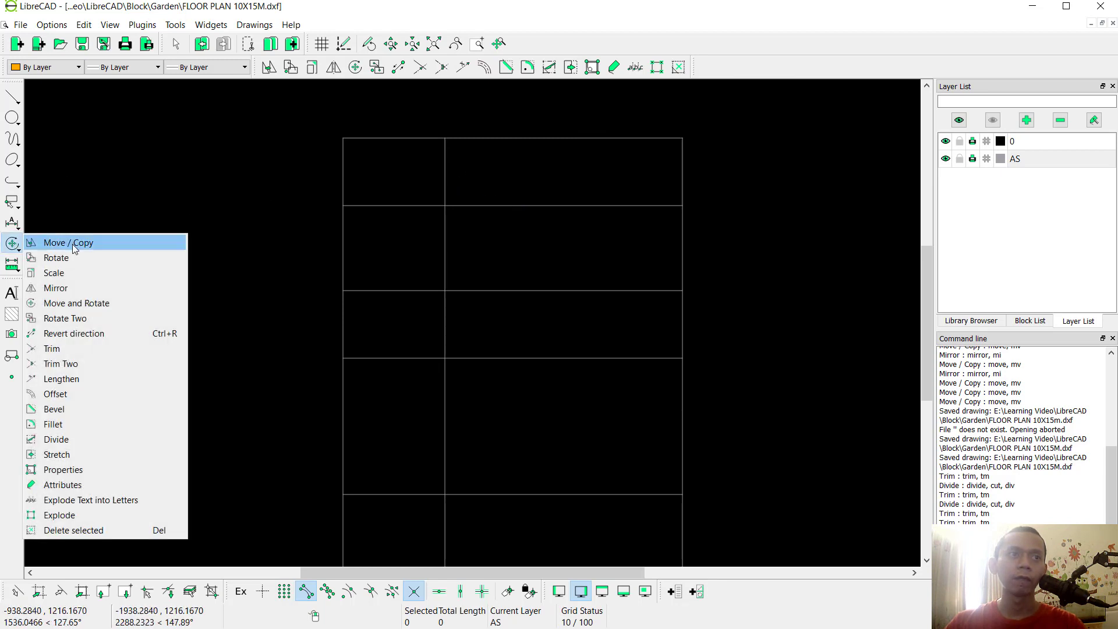
click(52, 348)
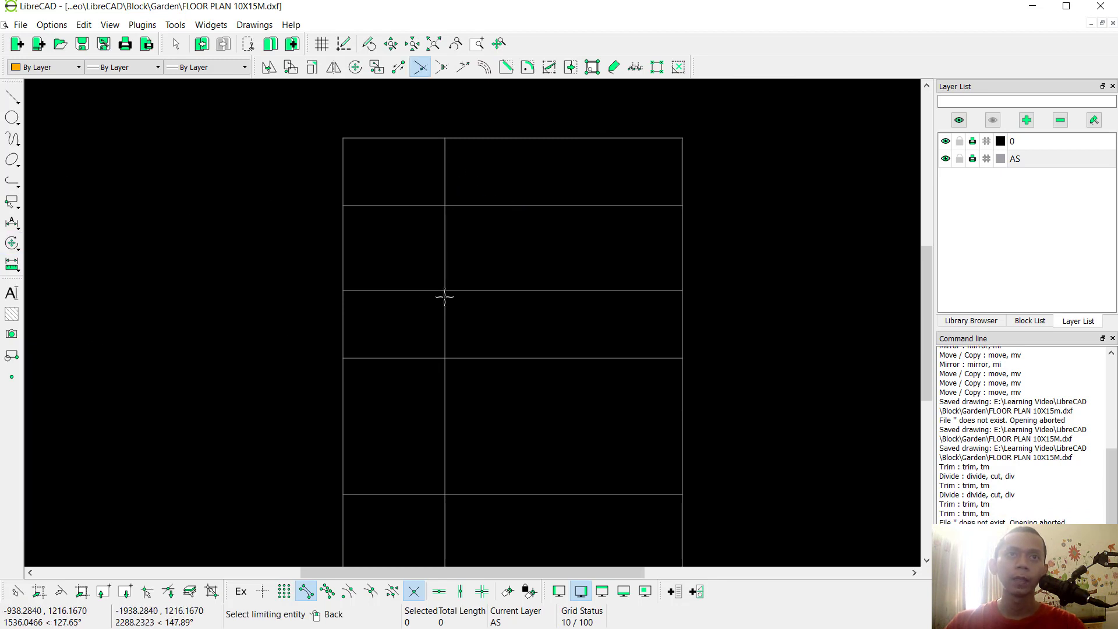
click(444, 238)
click(411, 205)
click(404, 291)
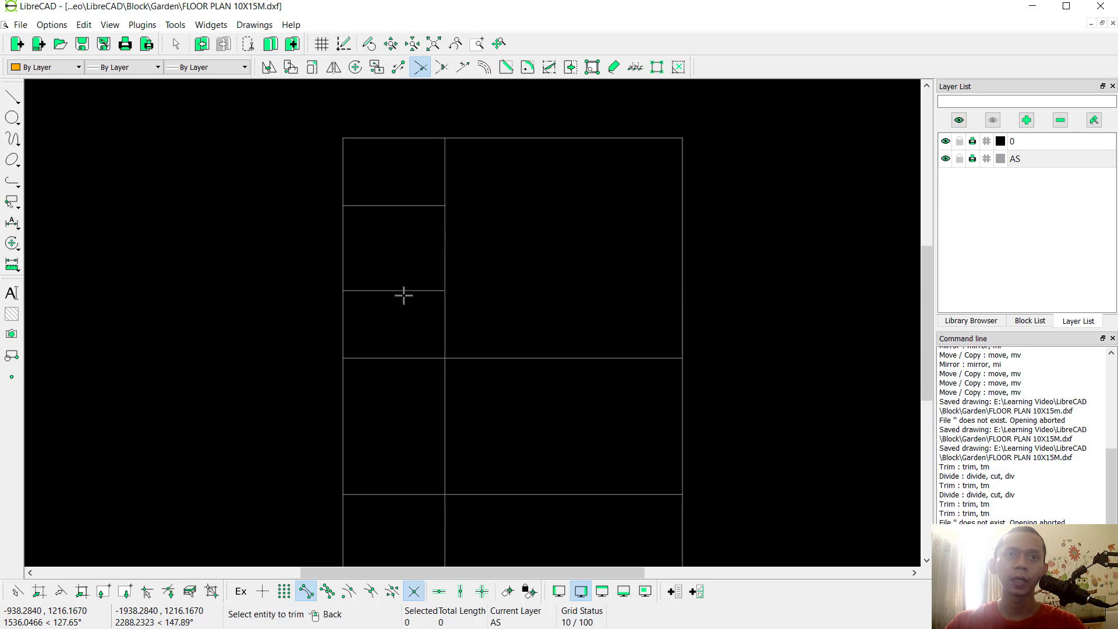
click(405, 357)
right_click(506, 199)
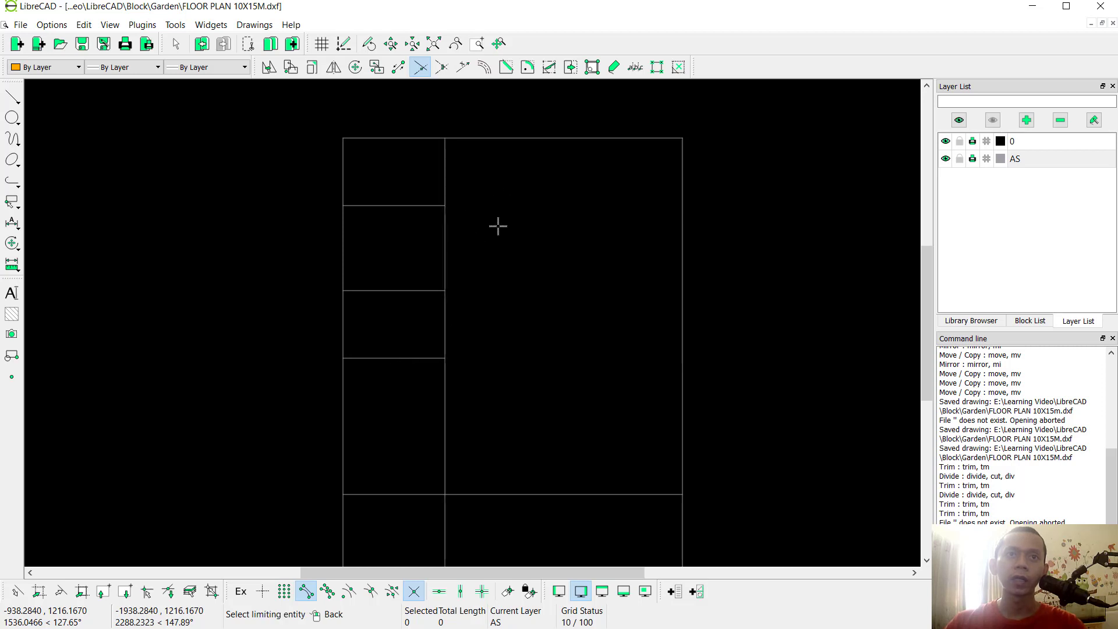
- Trim the inner vertical line at the topmost and lowest inner horizontal lines, keeping the part between them
click(426, 206)
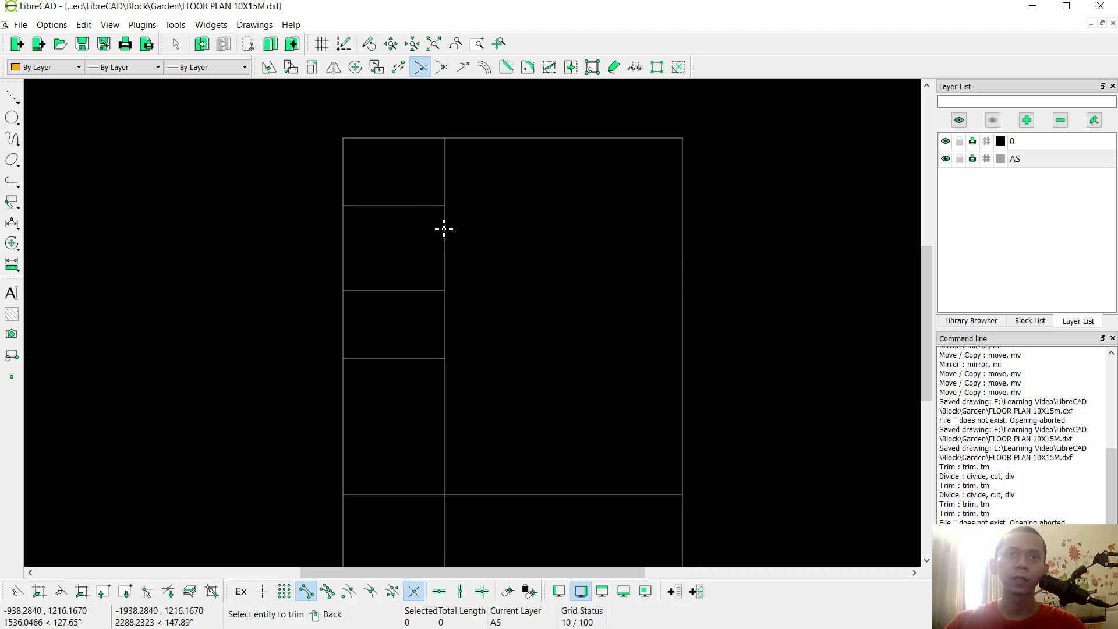
right_click(503, 410)
click(428, 493)
click(445, 457)
right_click(537, 351)
- Divide the inner vertical line at its intersections with the second and third inner horizontal lines
scroll(513, 312, up, 3)
scroll(494, 333, up, 2)
click(523, 322)
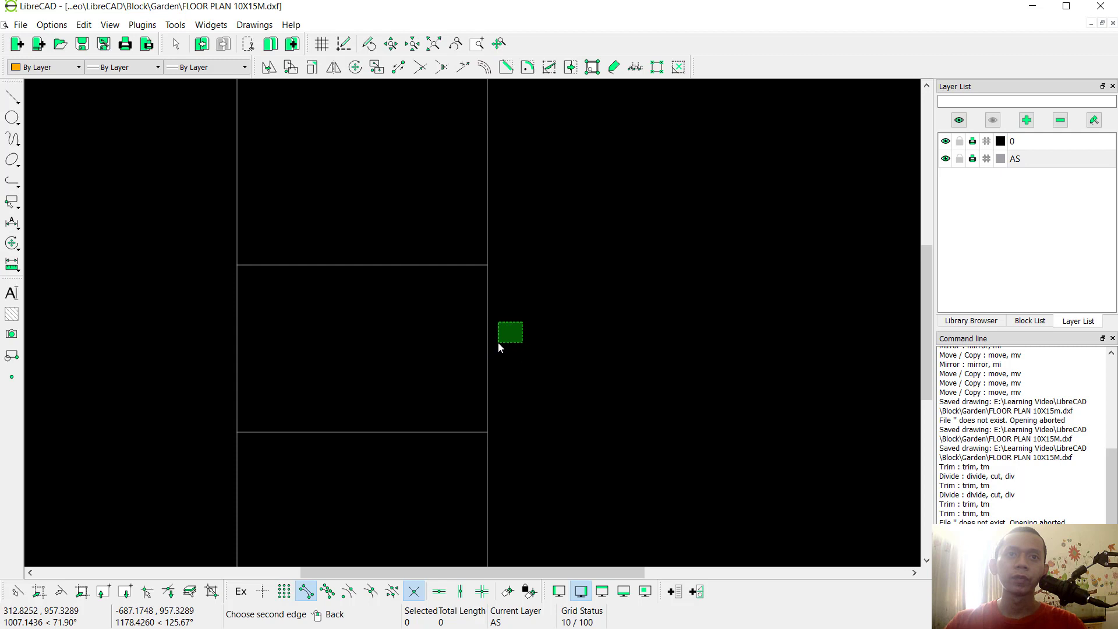
click(498, 342)
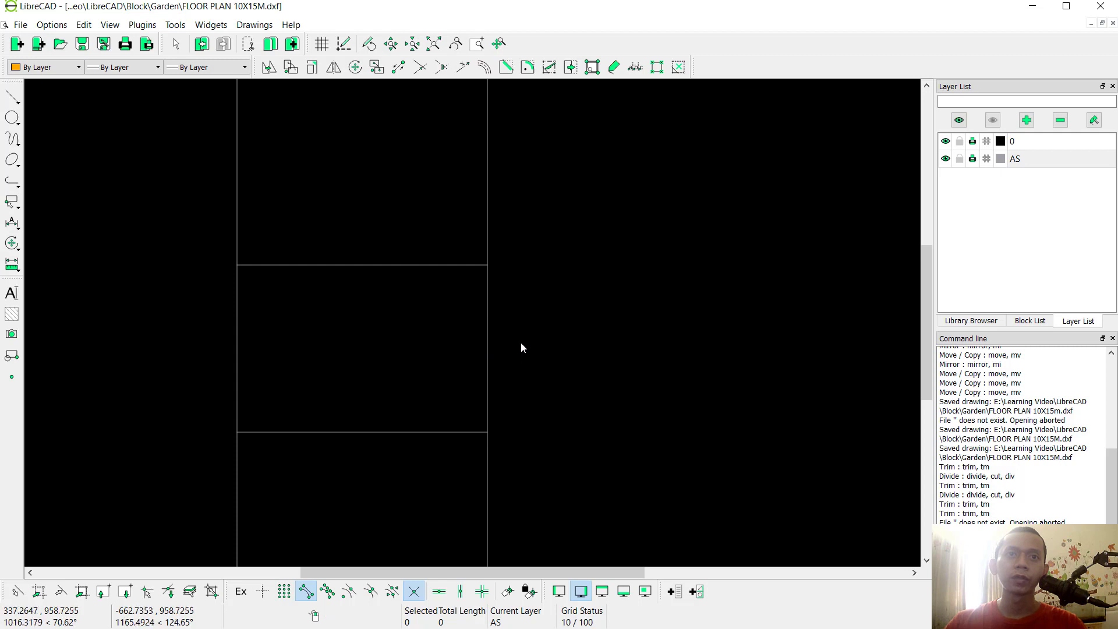
click(19, 243)
click(91, 437)
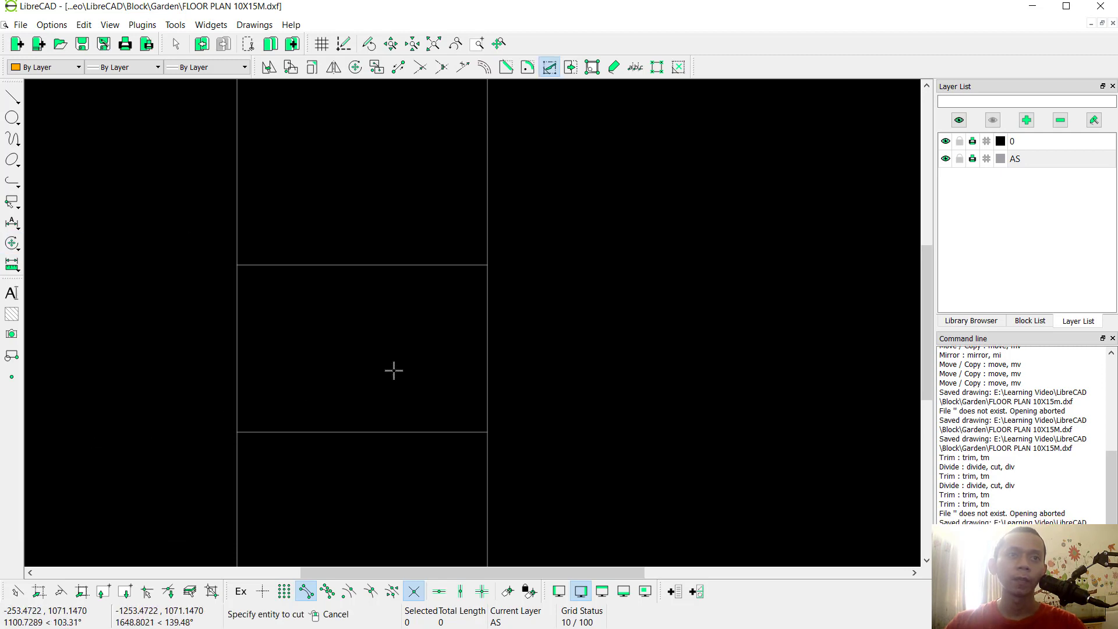
click(488, 364)
click(489, 267)
click(486, 315)
click(485, 418)
right_click(528, 312)
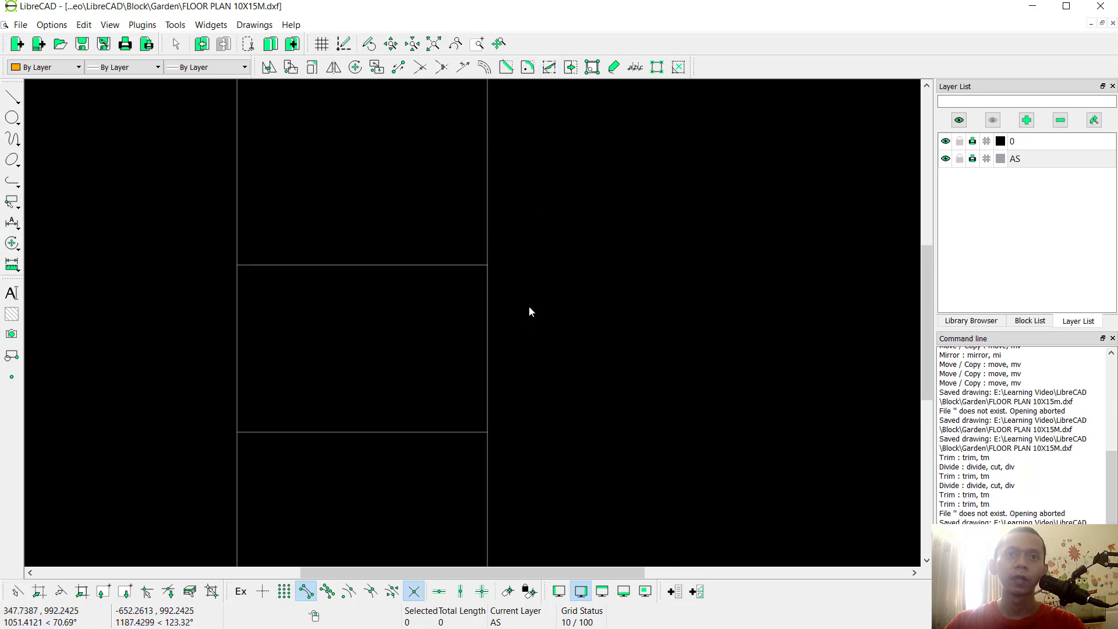
- Create a parallel copy 130 cm to the left of the divided middle vertical segment, and delete the original segment
right_click(538, 203)
click(560, 241)
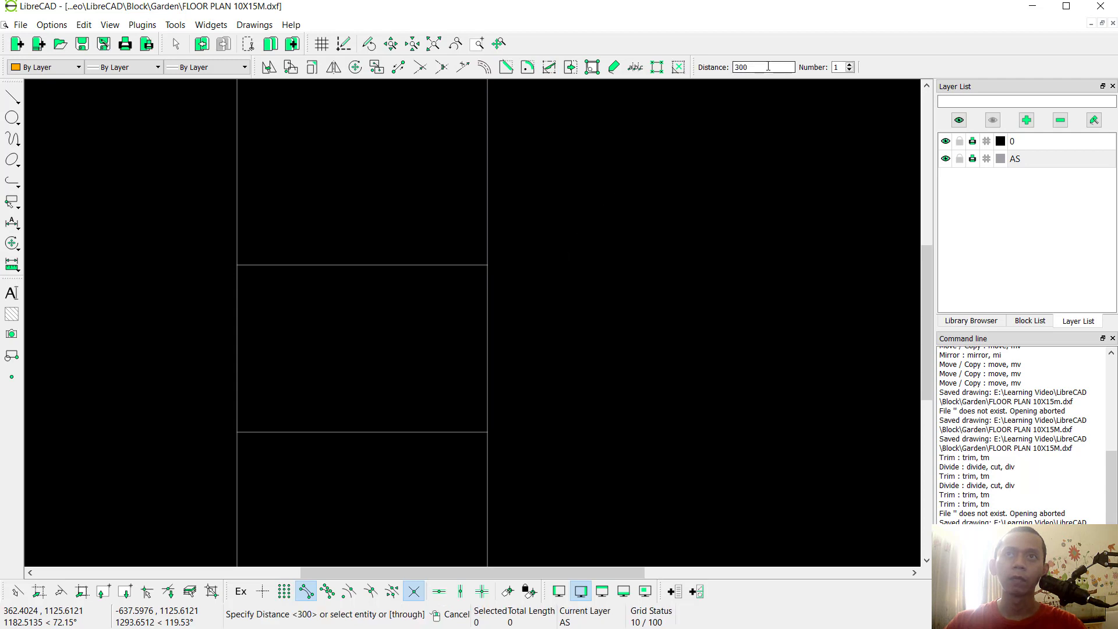
text(13)
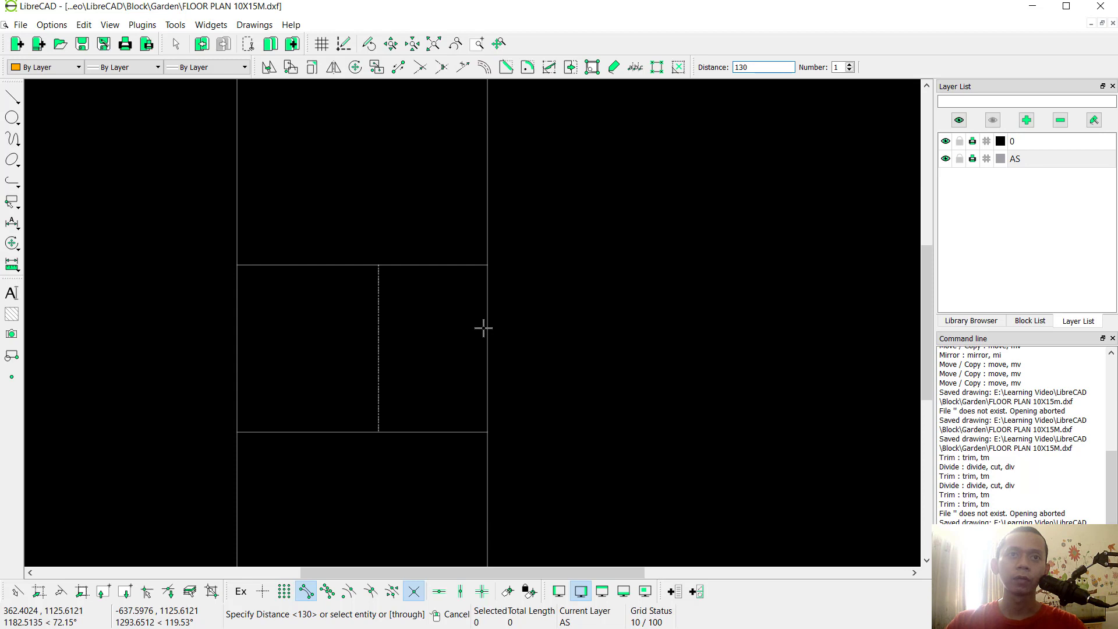
key(Escape)
drag(515, 307, 464, 365)
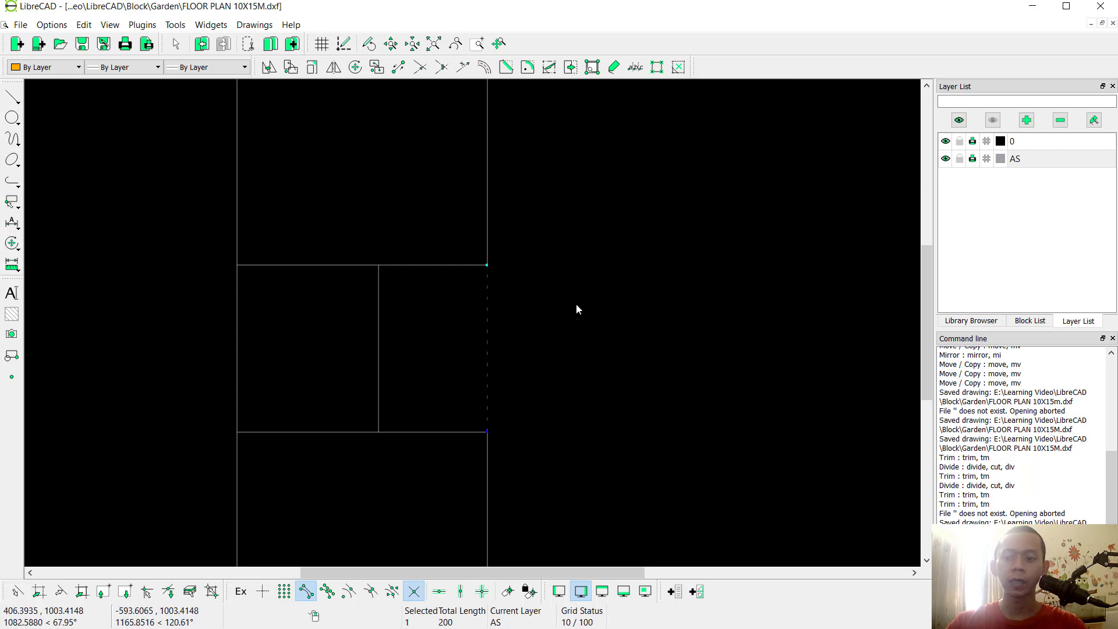
key(Delete)
- Add a vertical parallel line 100 cm inside the right edge, two more farther inward, and a horizontal parallel 275 cm below the top edge
scroll(578, 303, down, 3)
middle_drag(552, 237, 498, 257)
right_click(572, 214)
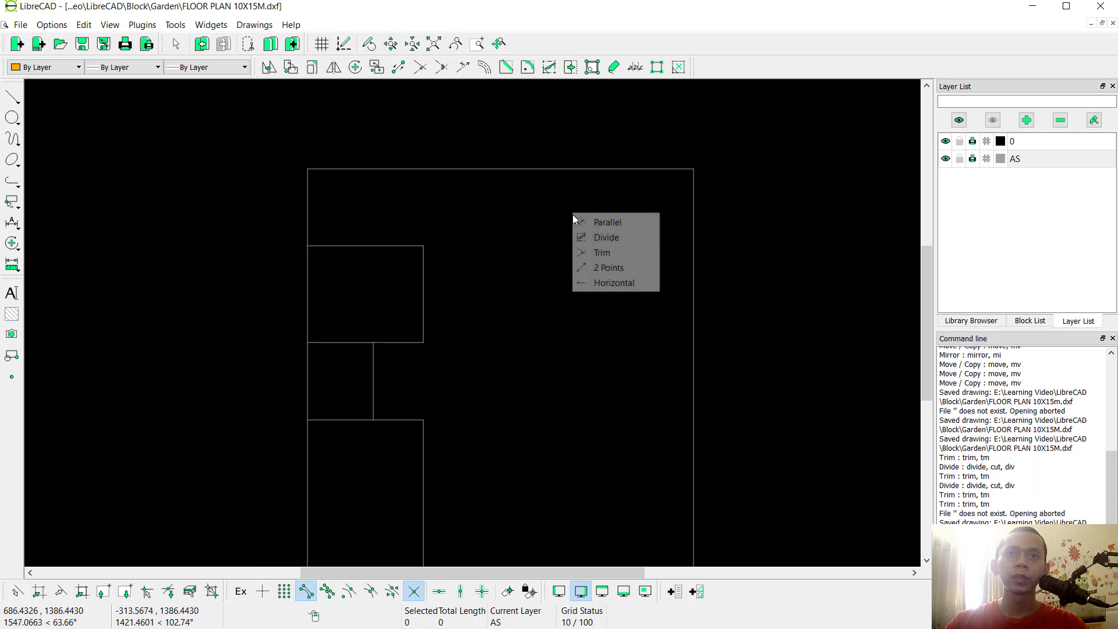
click(606, 222)
drag(757, 68, 724, 71)
text(100)
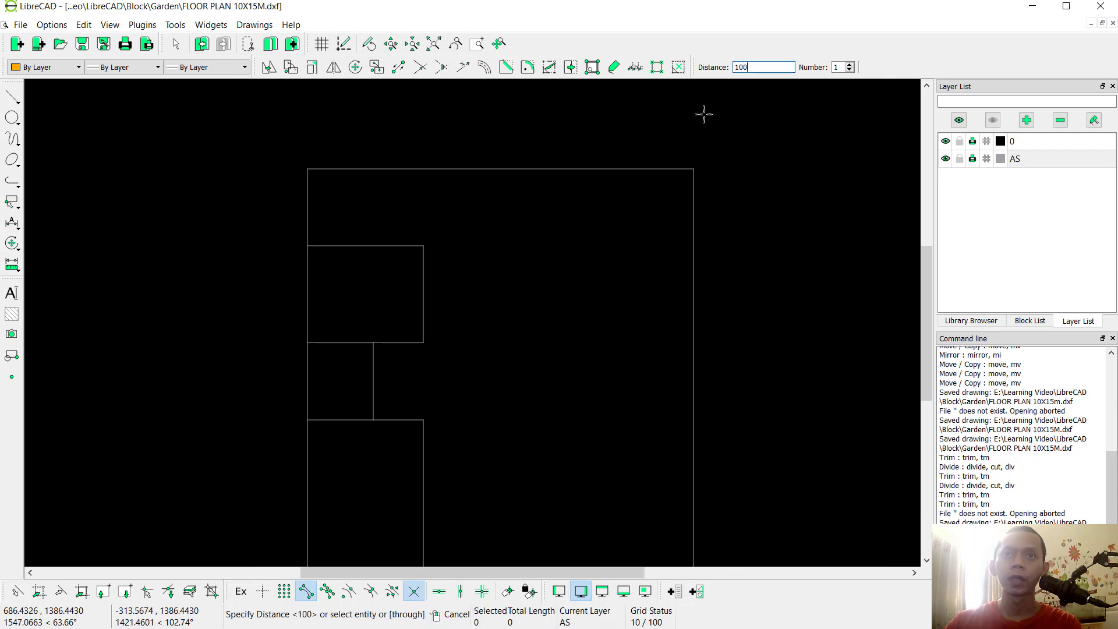
click(692, 191)
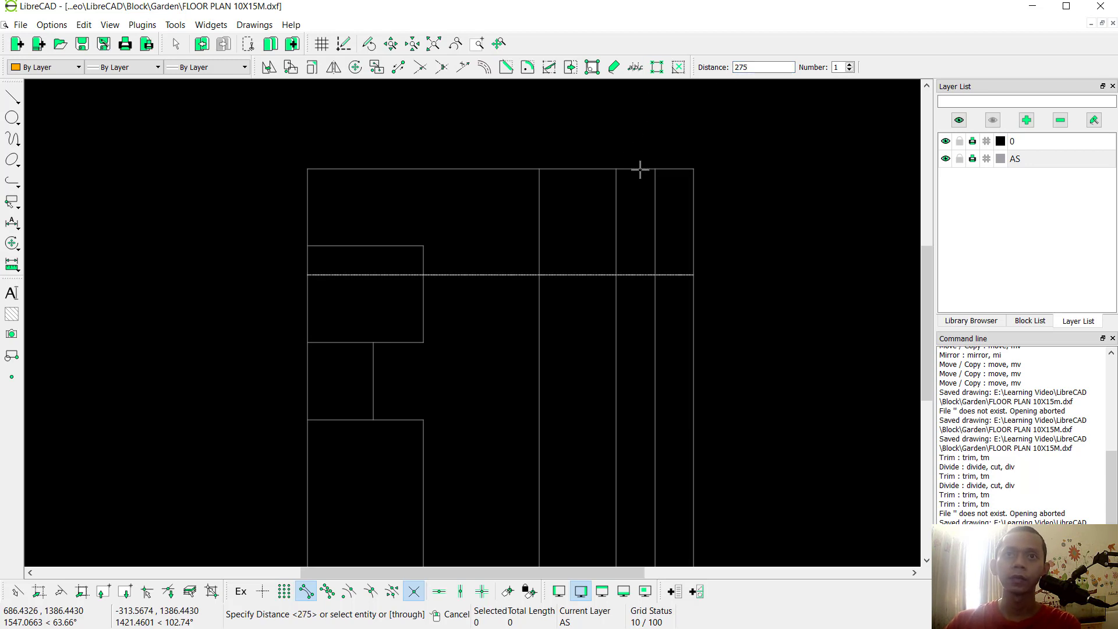
- Add a horizontal parallel line 150 cm below the 275 cm line, and another 225 cm below that one
double_click(740, 67)
text(150)
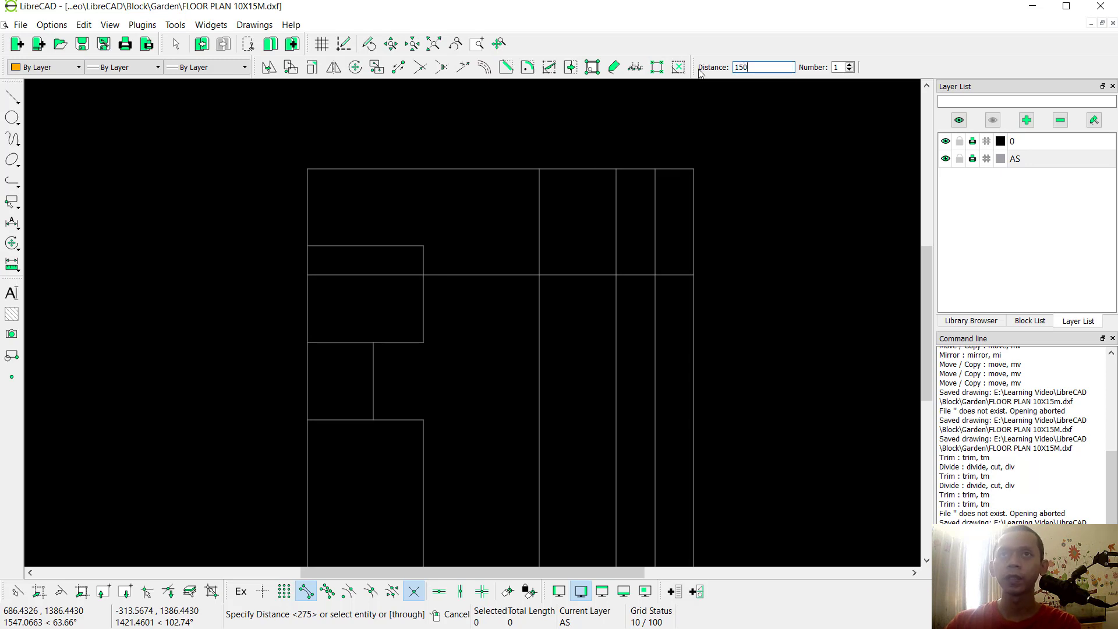
double_click(741, 67)
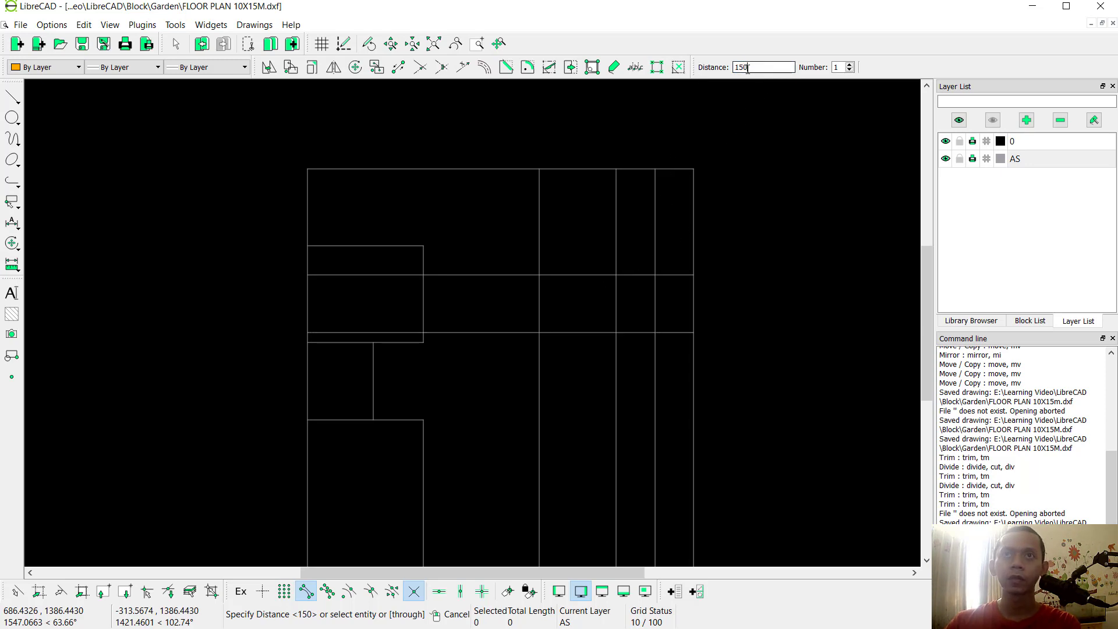
text(225)
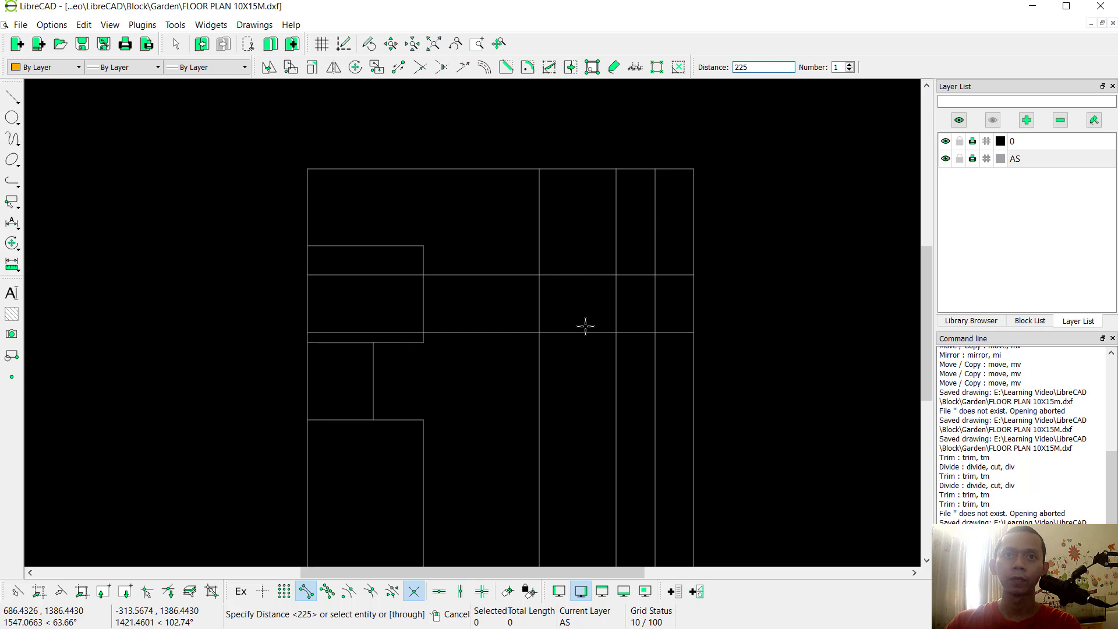
click(584, 334)
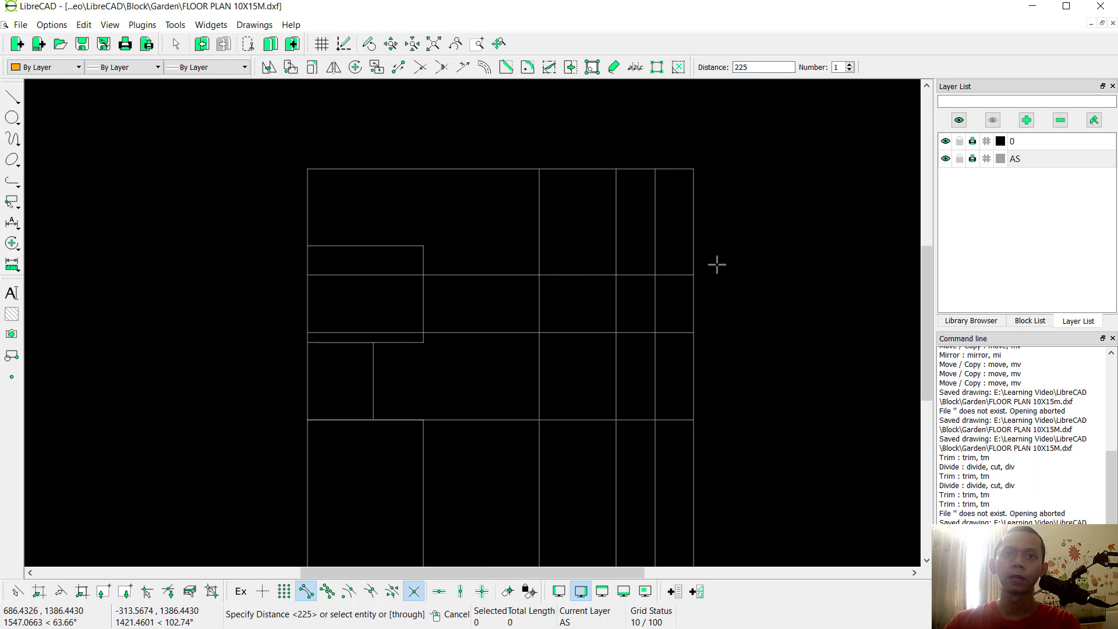
right_click(726, 215)
- Trim the two lower new horizontal lines at the leftmost of the three new vertical lines, keeping their right parts
middle_drag(581, 280, 588, 216)
right_click(580, 239)
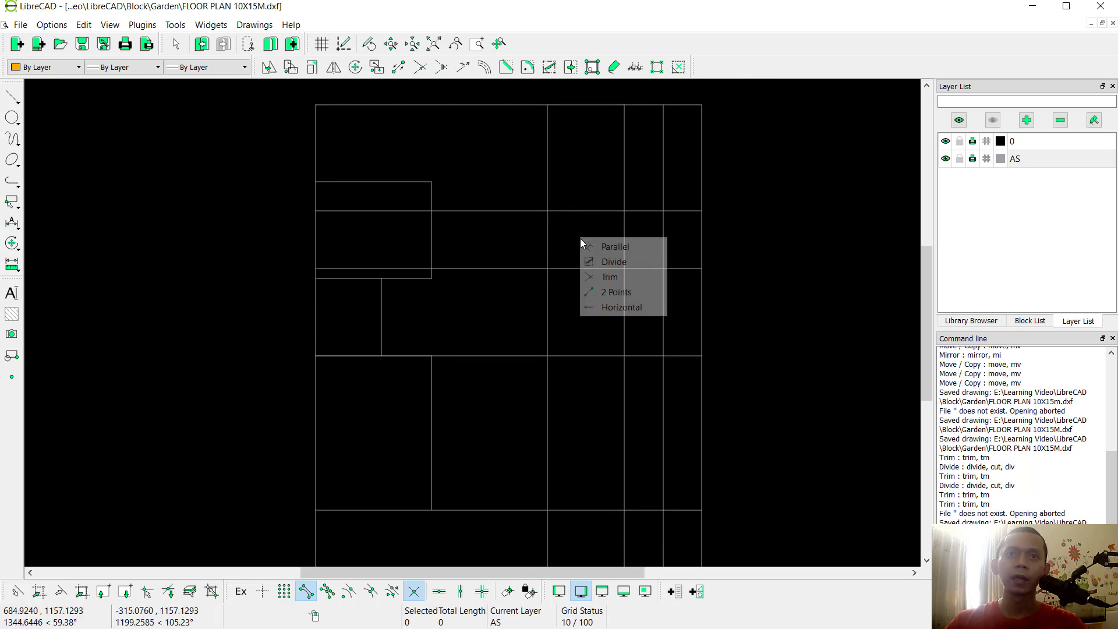
click(611, 277)
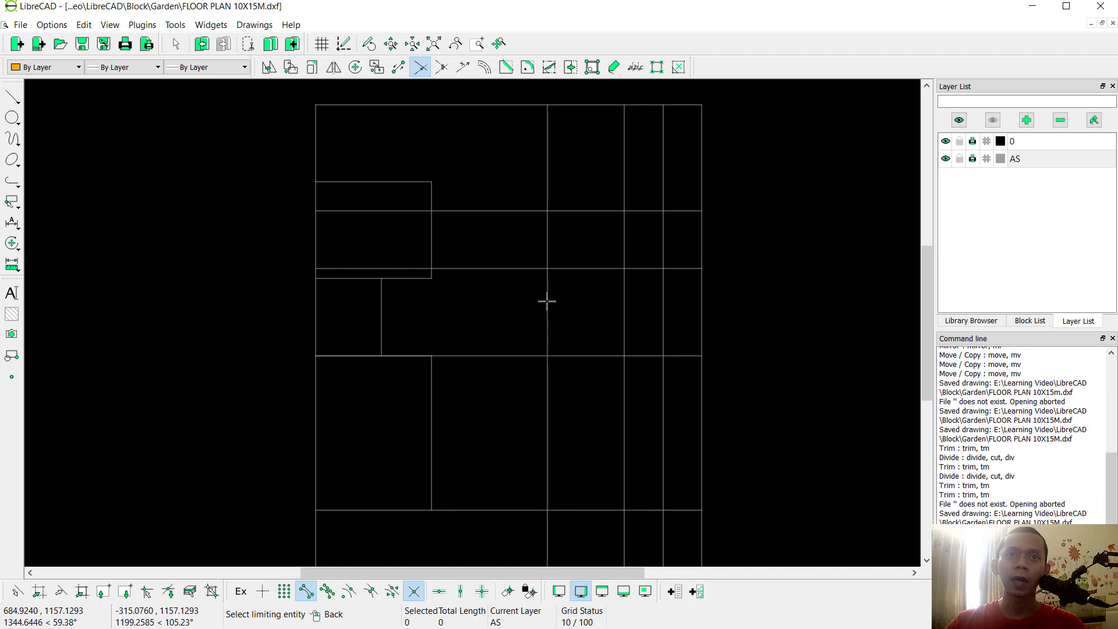
click(547, 300)
click(568, 356)
click(576, 269)
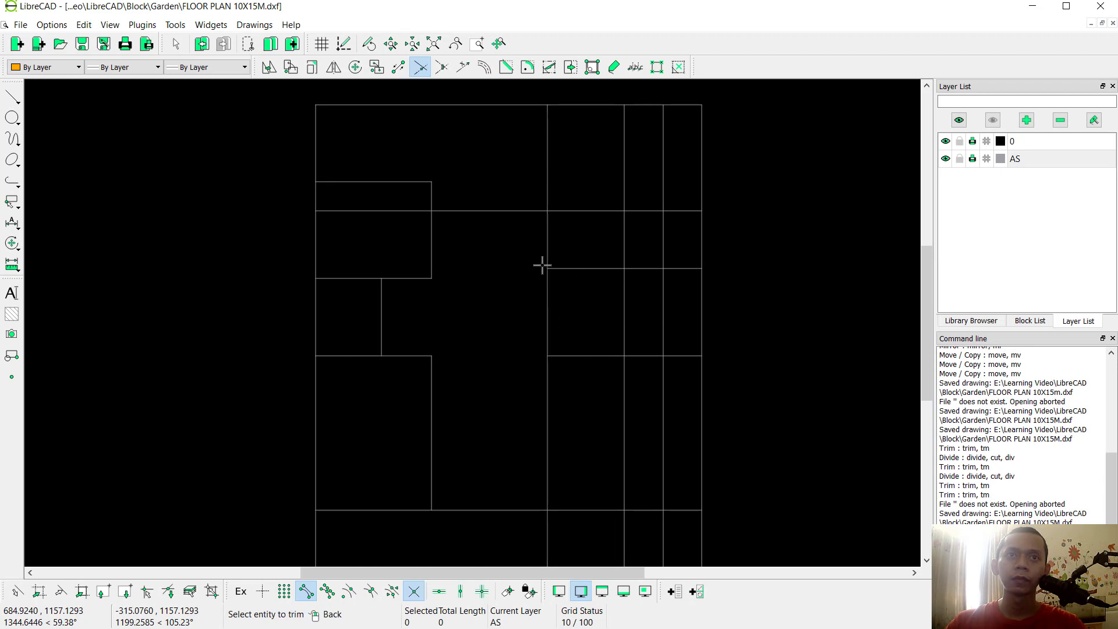
- Trim the upper new horizontal line at the right side of the upper-left room, keeping its right part
click(430, 247)
click(462, 210)
right_click(518, 233)
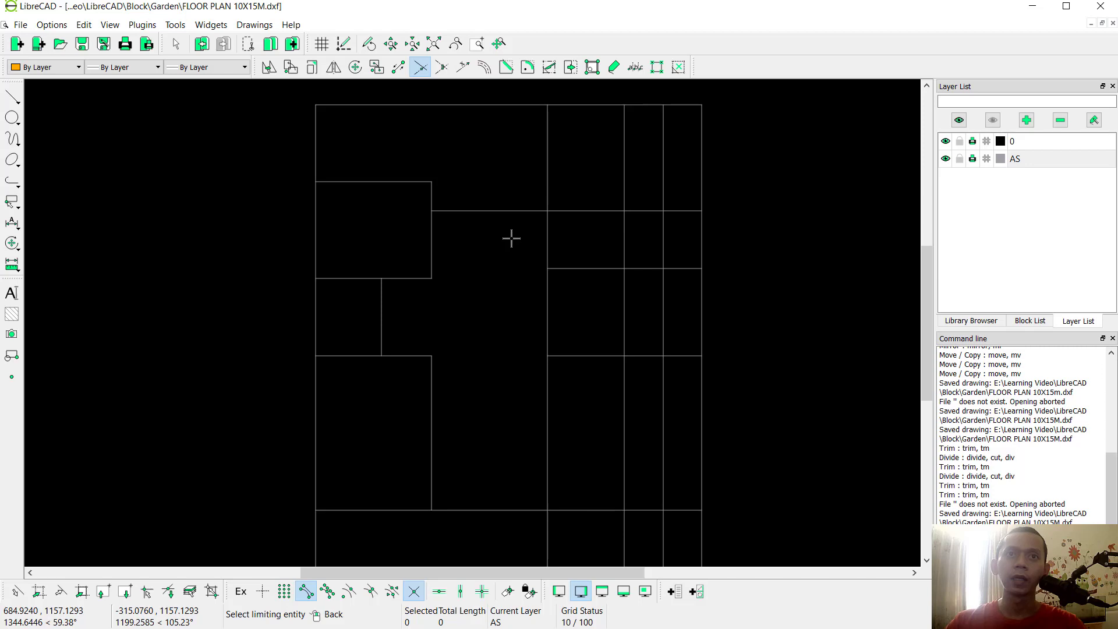
- Trim the upper ends of the three new vertical lines at the upper new horizontal line
click(525, 210)
click(548, 233)
click(664, 243)
right_click(775, 204)
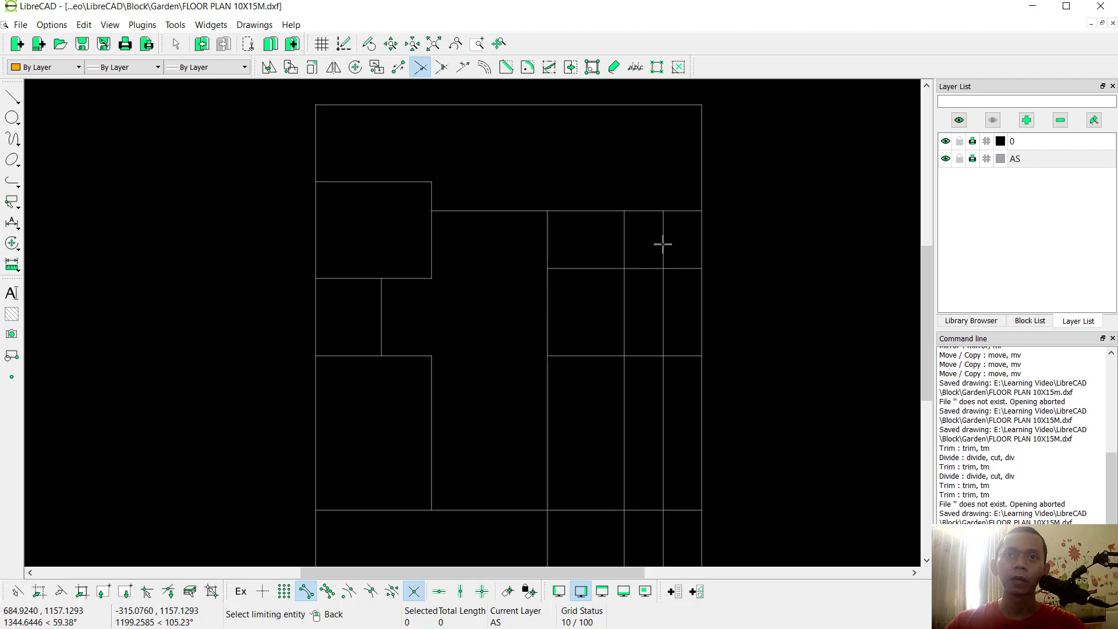
- Trim the four horizontal lines at the rightmost inner vertical line, removing the parts that reach the right edge
click(664, 243)
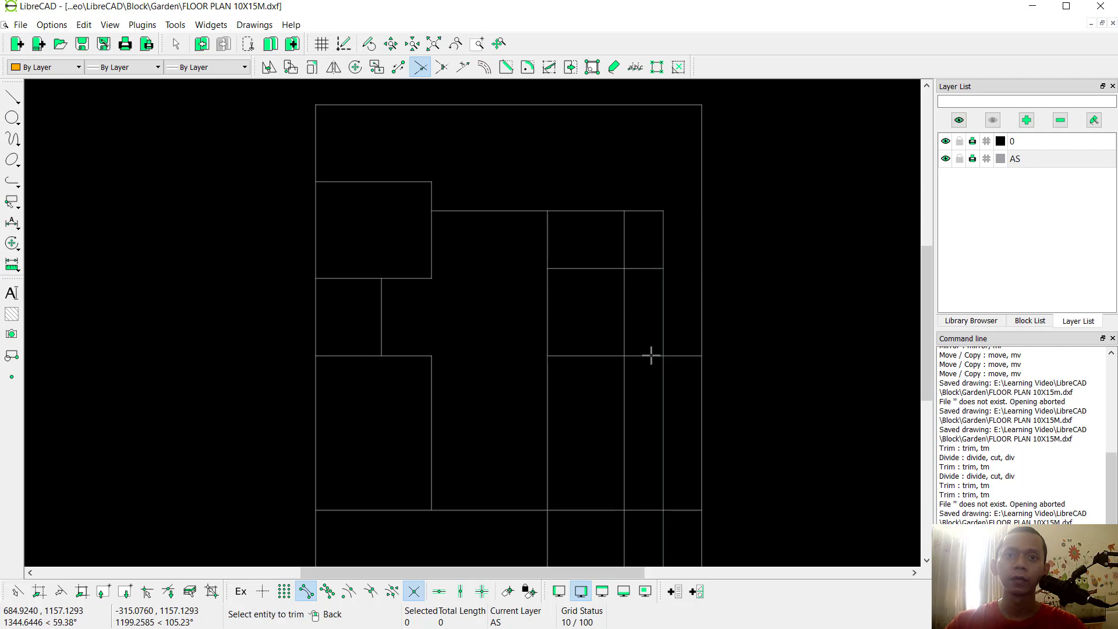
middle_drag(648, 382, 624, 379)
click(622, 404)
middle_drag(728, 319, 741, 199)
right_click(741, 200)
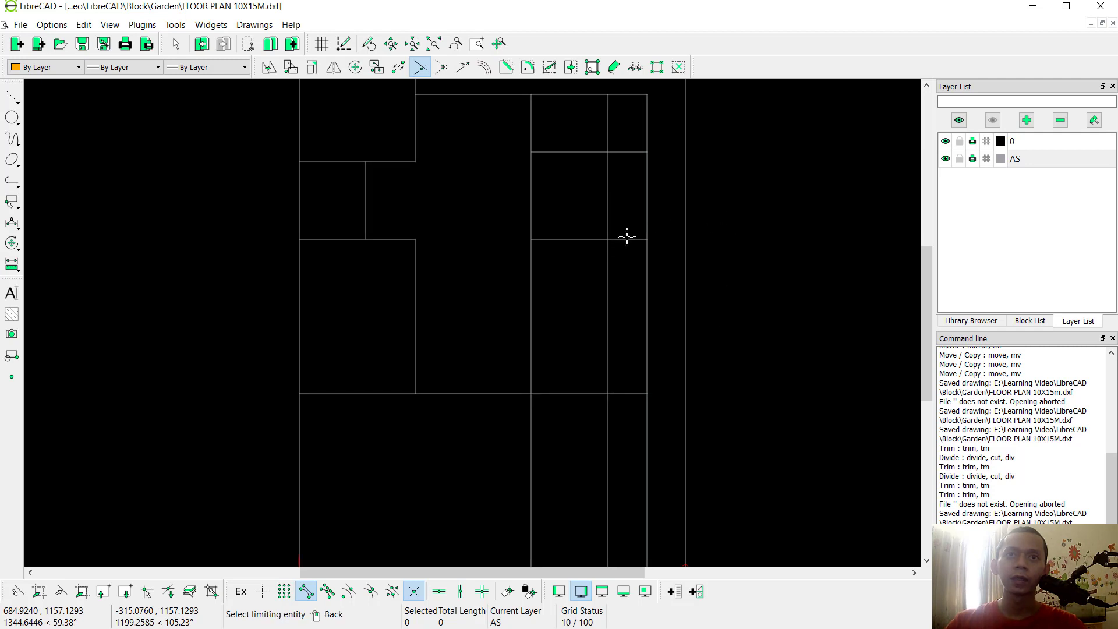
- Trim the lower ends of the two rightmost inner vertical lines at the third horizontal line of the right-hand room block
click(580, 240)
click(609, 204)
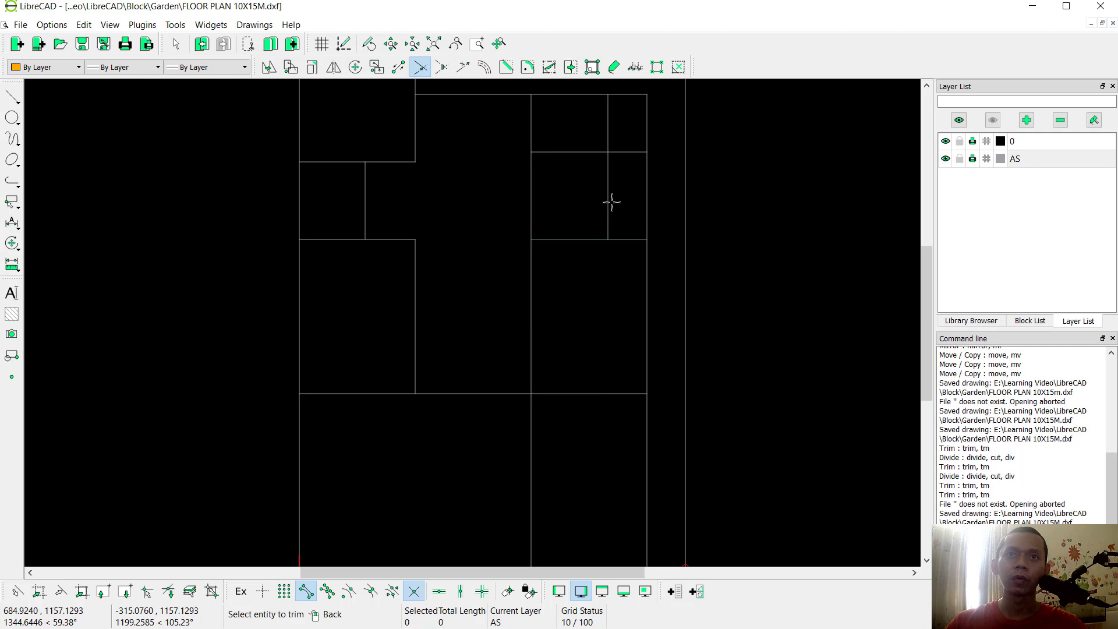
click(646, 208)
middle_drag(644, 208, 596, 271)
right_click(600, 269)
- Cut the short middle vertical in the right-hand room block back to end at the block's middle horizontal line
right_click(596, 233)
right_click(596, 233)
click(614, 242)
click(598, 241)
right_click(585, 282)
scroll(582, 288, down, 1)
right_click(566, 326)
- Trim the lowest inner horizontal line and the left vertical of the right-hand block against each other with Trim Two, forming a corner
middle_drag(541, 391, 550, 300)
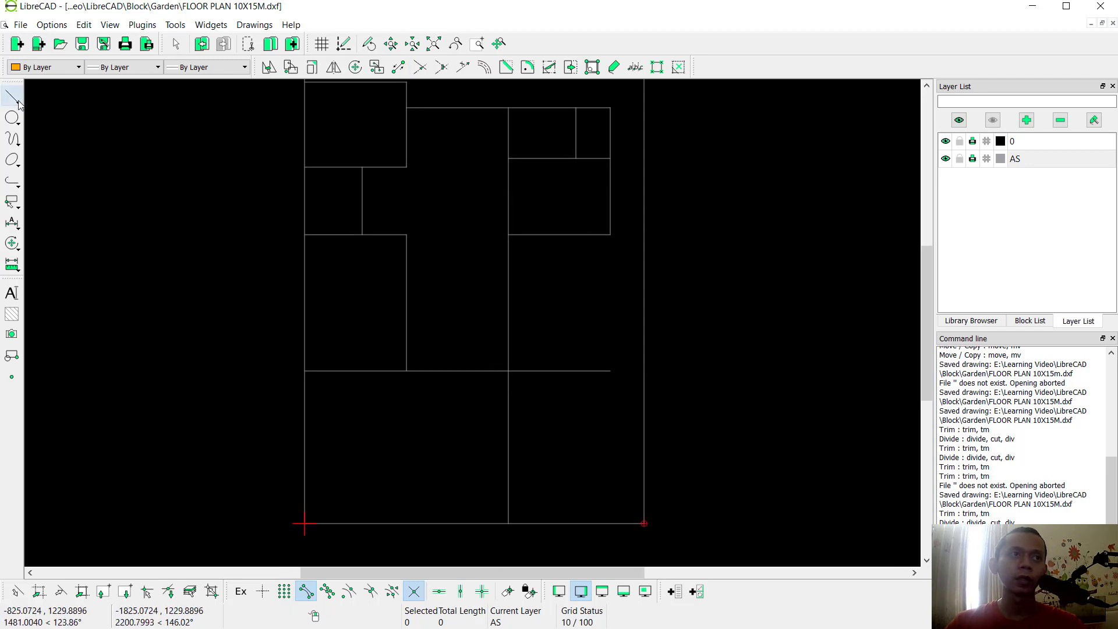
click(18, 244)
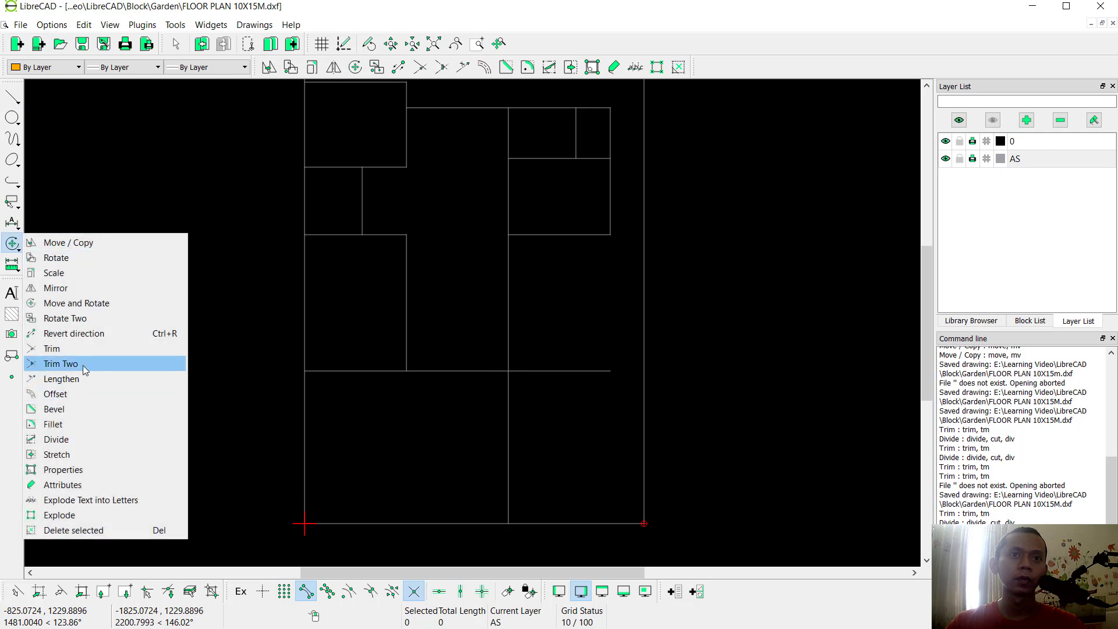
click(61, 363)
click(469, 371)
click(507, 341)
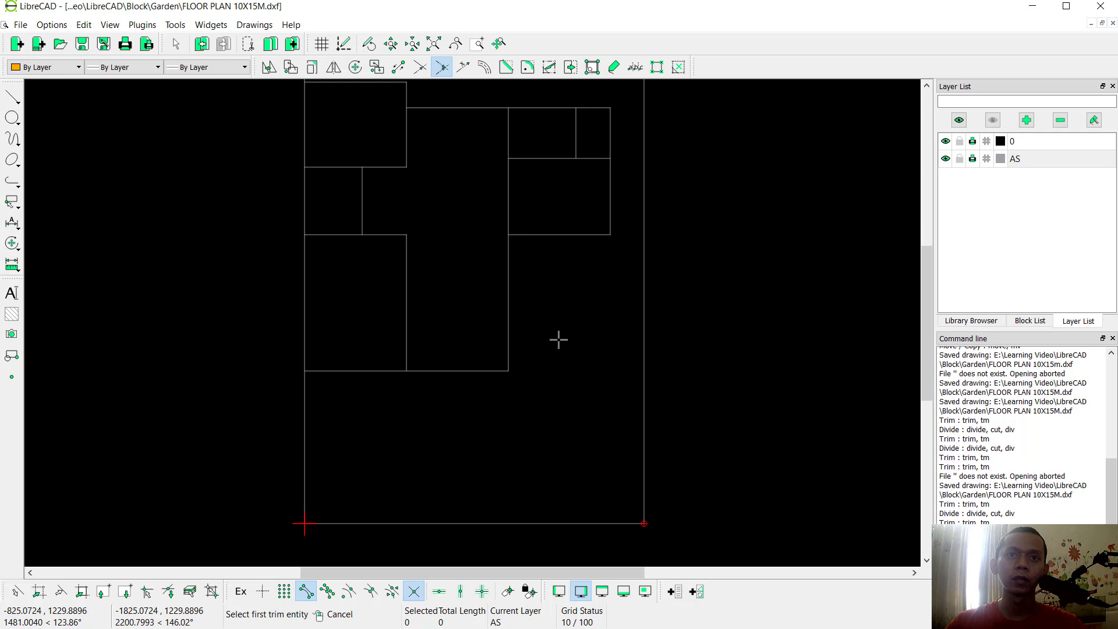
middle_drag(541, 322, 502, 413)
right_click(474, 294)
- Divide the left vertical of the right-hand block at its intersections with the lower room's upper and lower horizontal lines
scroll(475, 296, up, 3)
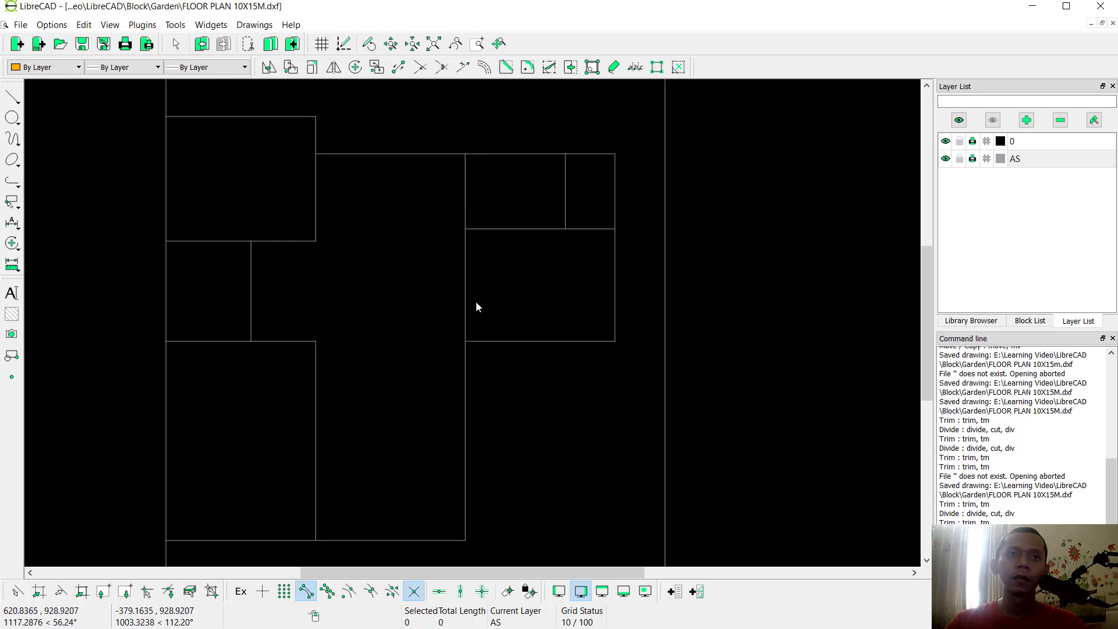
right_click(497, 288)
click(526, 303)
scroll(467, 289, up, 4)
click(466, 286)
click(472, 199)
click(467, 323)
click(473, 385)
right_click(546, 236)
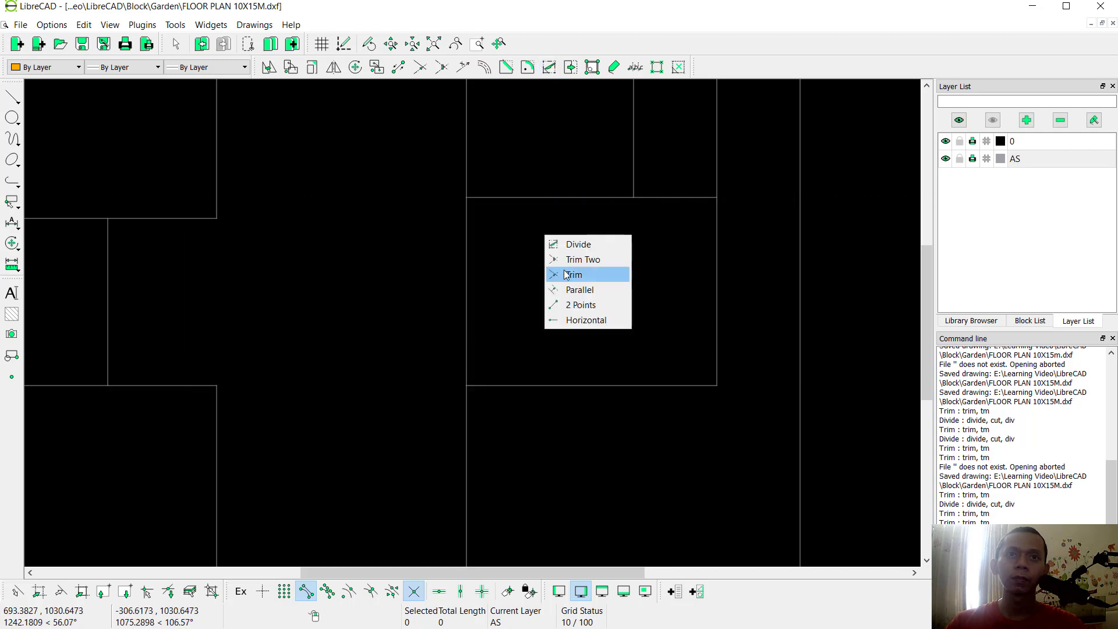
- Create a parallel of the lower right-hand room's left vertical at a distance of 130, inside the room
click(587, 289)
double_click(762, 68)
text(130)
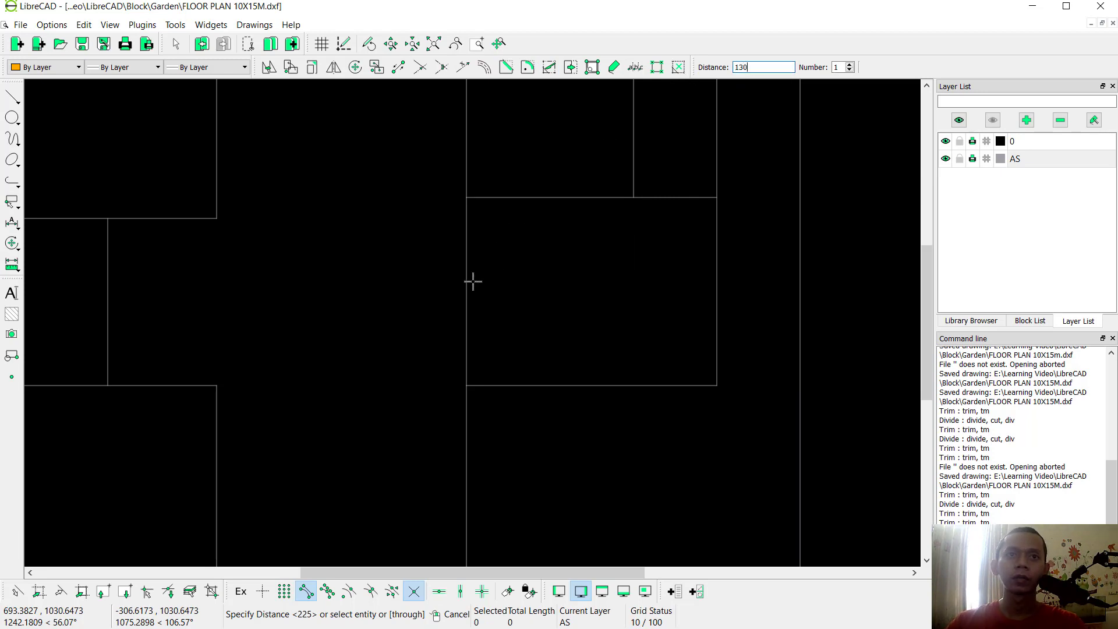
right_click(508, 279)
- Delete the original left vertical segment of the lower room in the right-hand block
drag(495, 253, 412, 323)
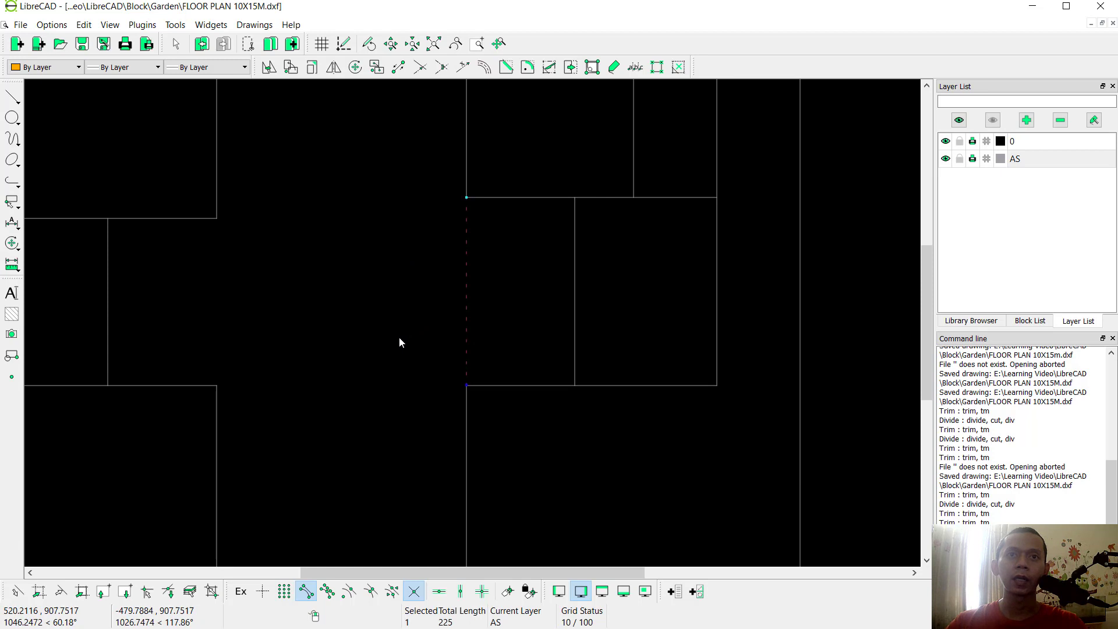
key(Delete)
scroll(516, 338, down, 5)
mouse_move(458, 412)
middle_down()
mouse_move(535, 335)
mouse_move(518, 337)
middle_up()
scroll(472, 331, down, 3)
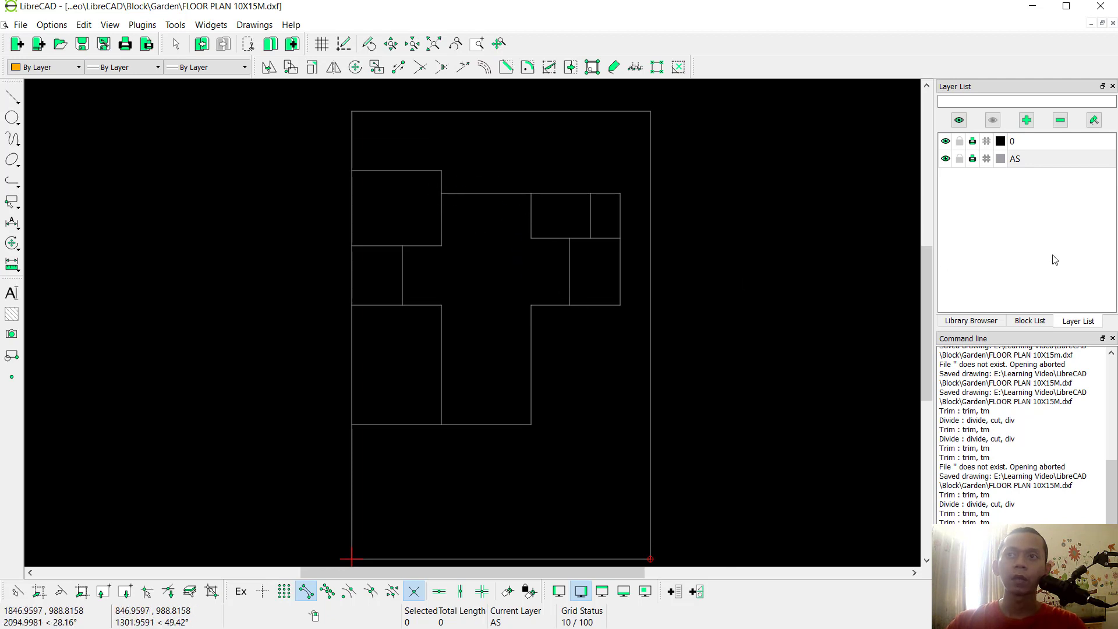
- Create a layer named WALL with a custom orange color and continuous line type
click(1026, 120)
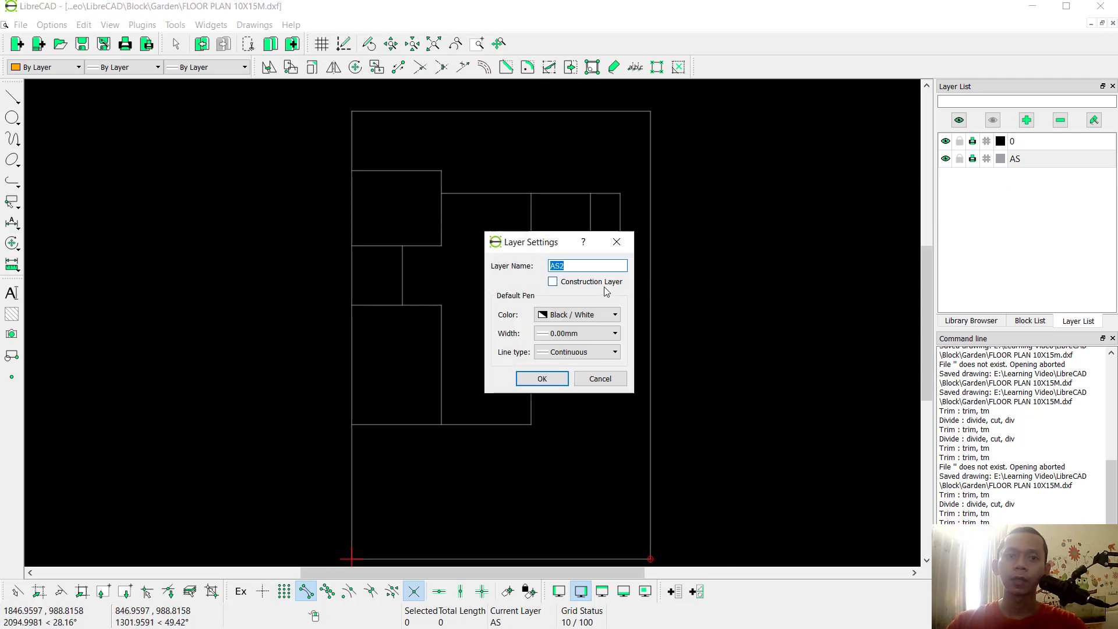
text(WALL)
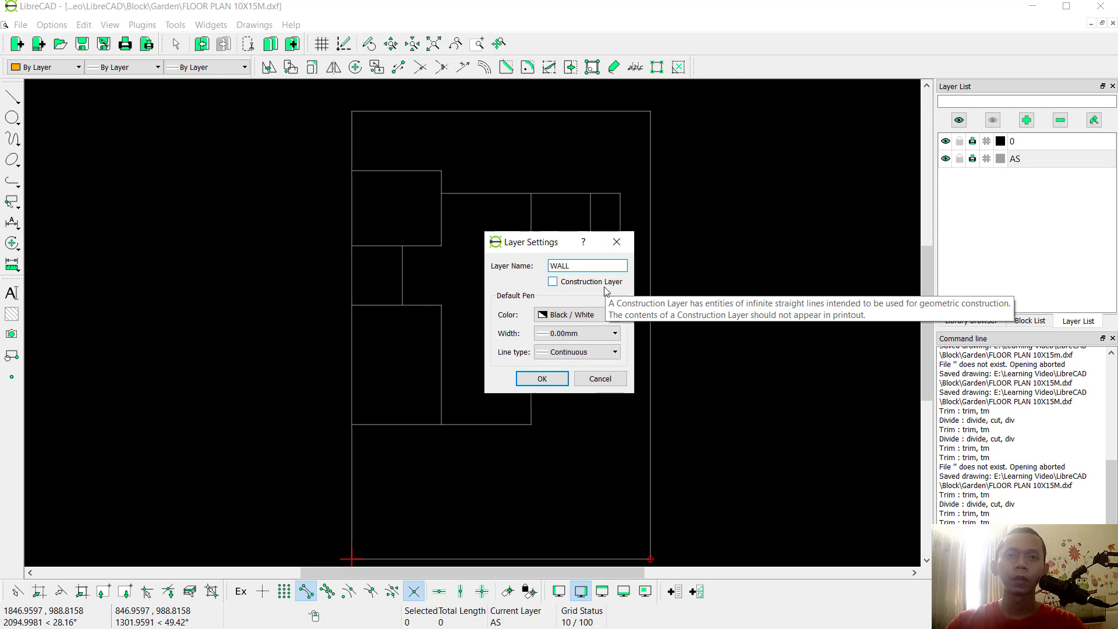
click(594, 316)
scroll(578, 349, up, 5)
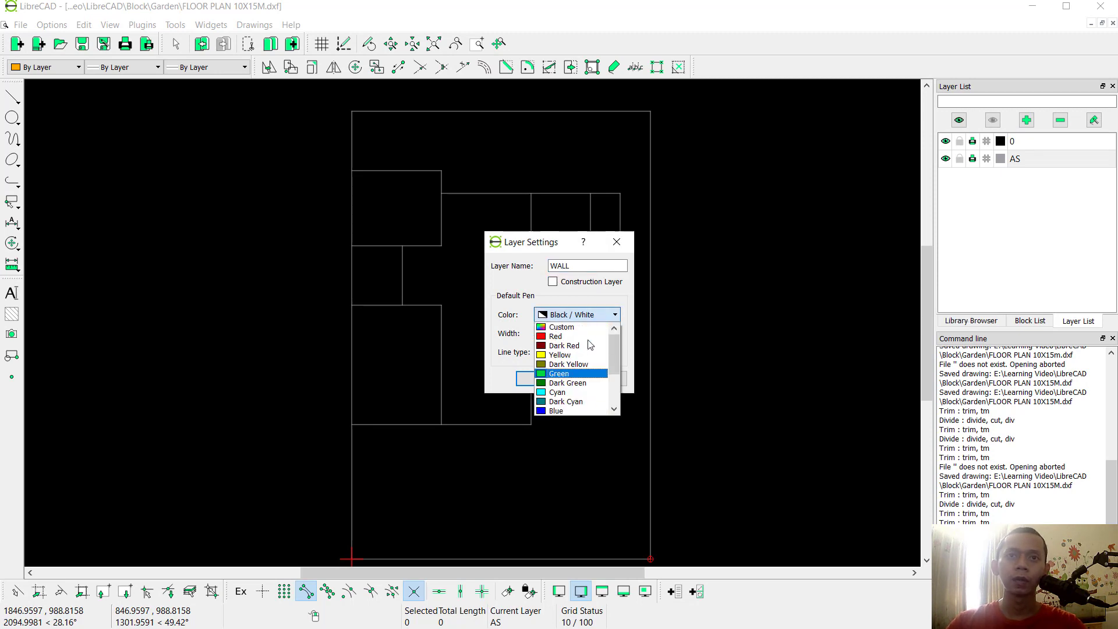
click(575, 329)
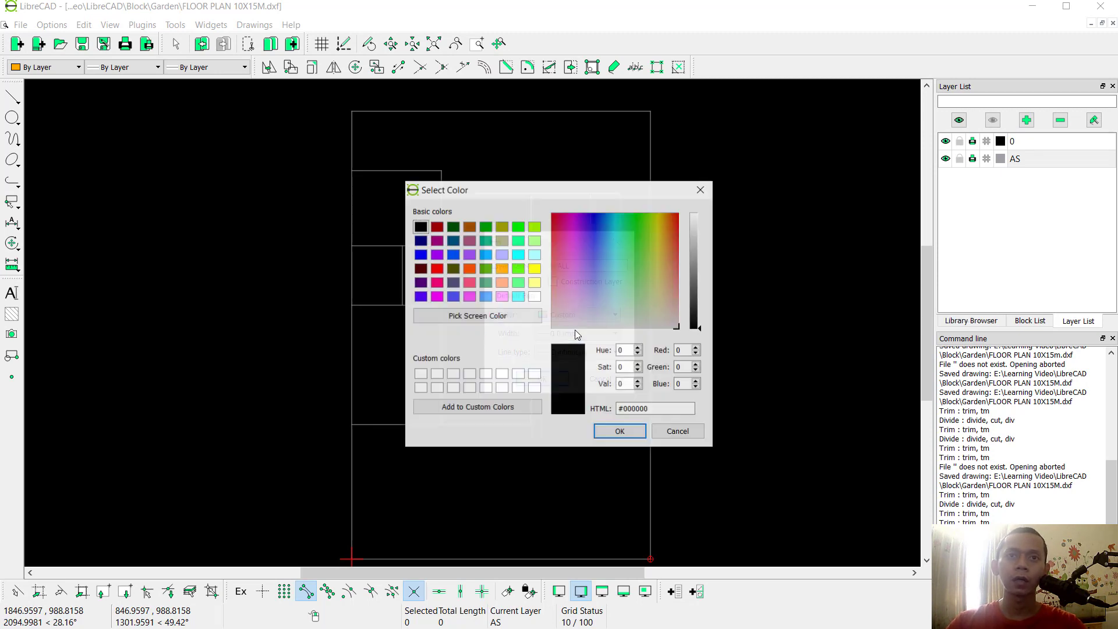
click(502, 269)
click(619, 431)
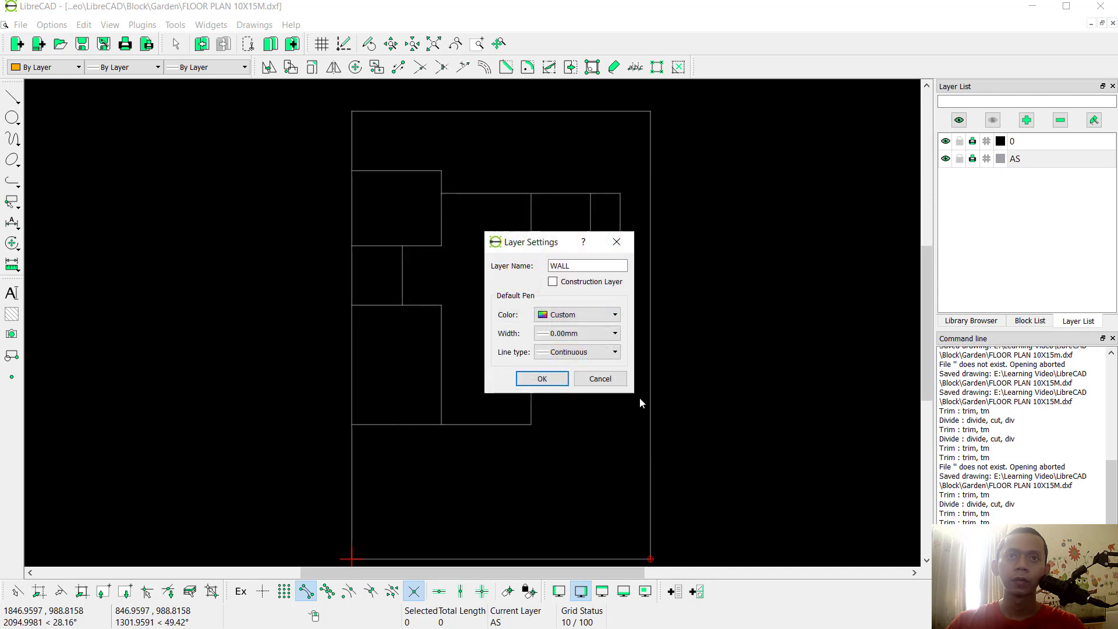
click(542, 378)
- Draw WALL-layer parallels at distance 7.5 on both sides of the site boundary's left and upper axis lines
right_click(574, 148)
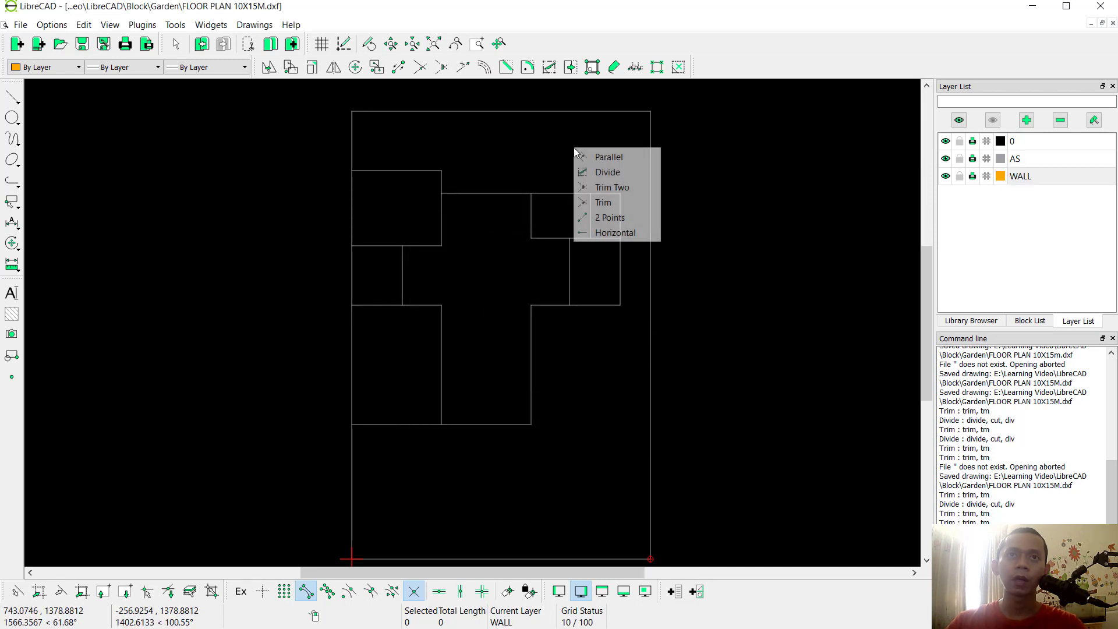
click(606, 159)
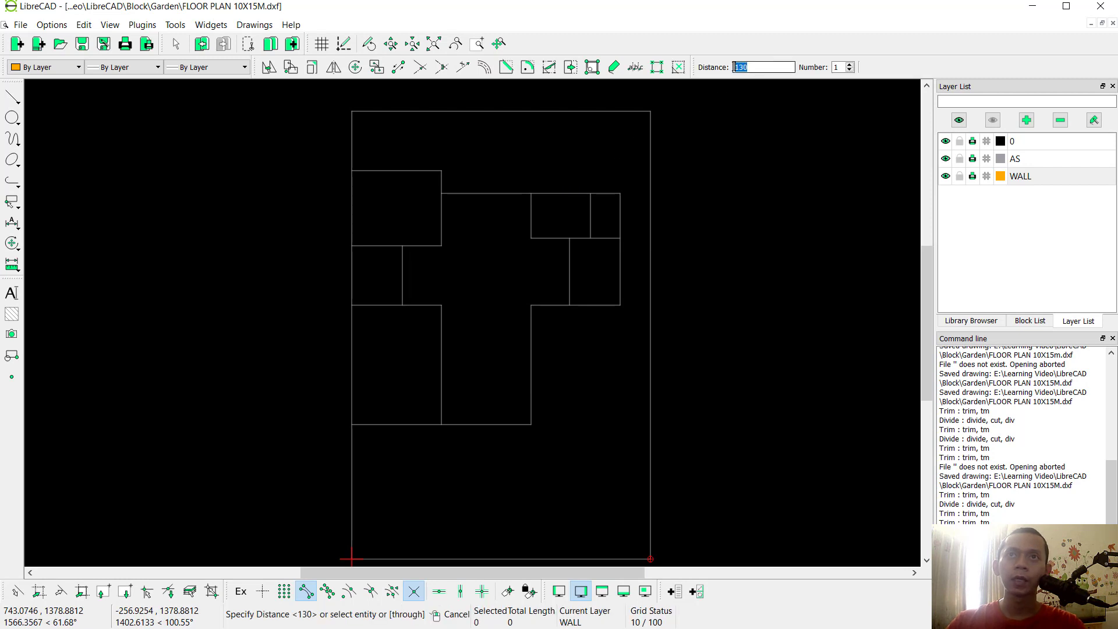
text(7.5)
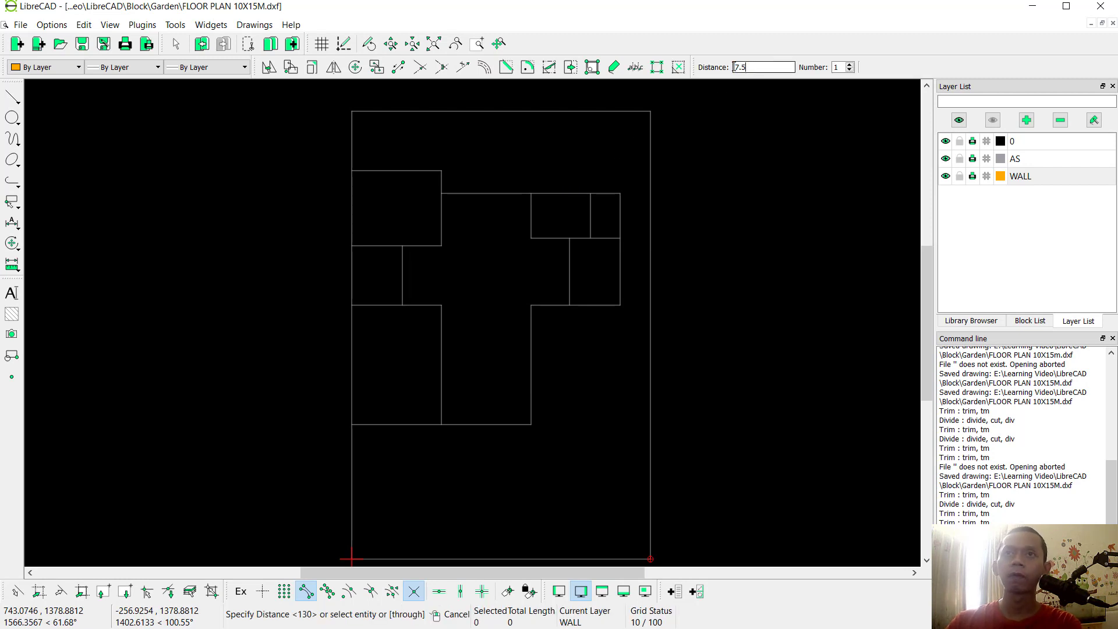
scroll(386, 109, up, 2)
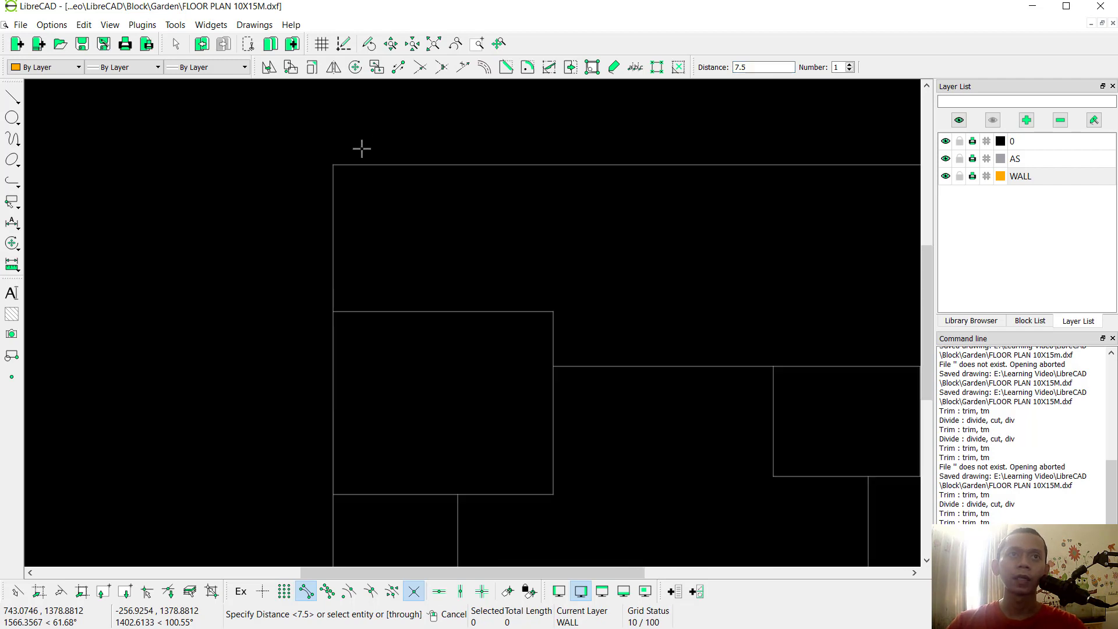
click(328, 183)
click(337, 187)
middle_drag(439, 238, 472, 174)
scroll(473, 230, up, 3)
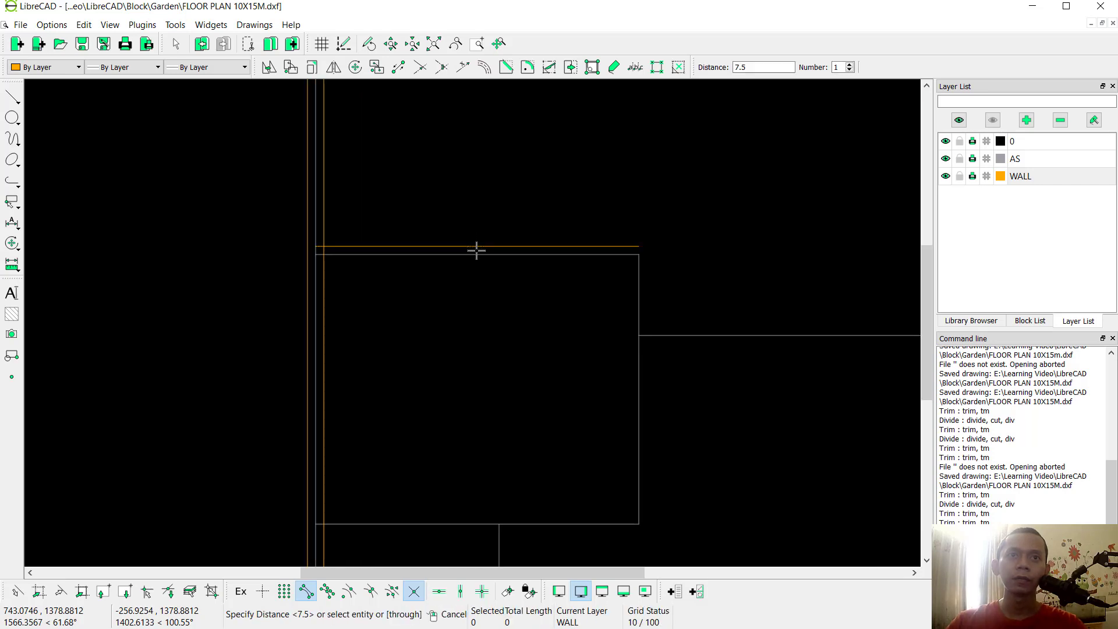
- Add 7.5 parallels on both sides of the upper-left room's axes, the adjoining horizontal axis and the short partition below the room
mouse_move(638, 295)
middle_down()
mouse_move(613, 220)
mouse_move(619, 149)
middle_up()
click(623, 180)
click(618, 191)
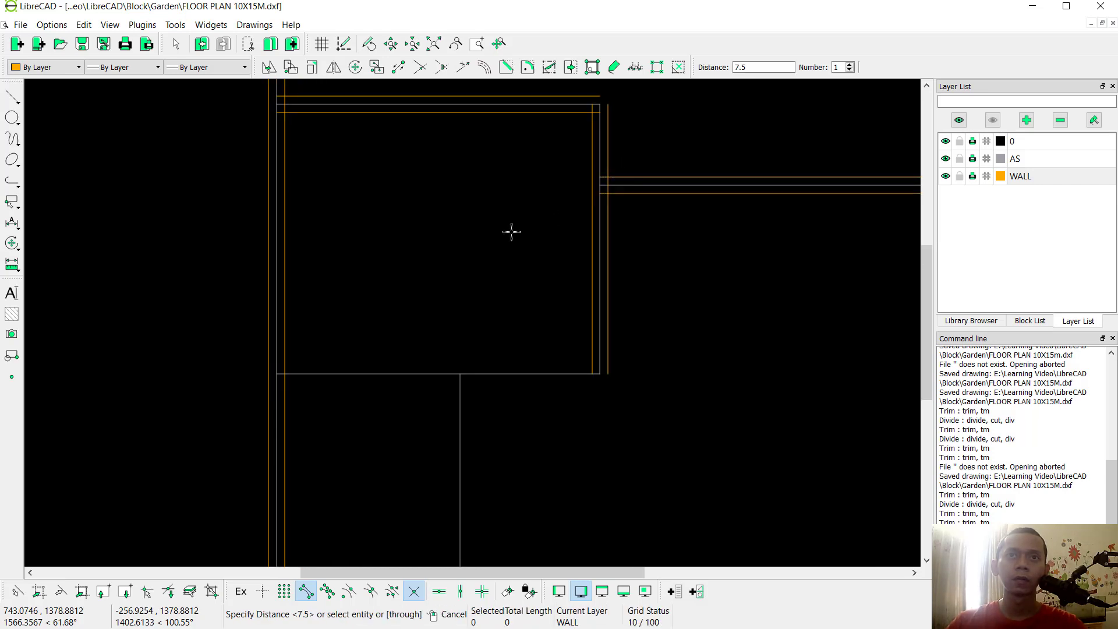
middle_drag(482, 367, 510, 210)
click(504, 214)
click(502, 229)
click(492, 241)
click(484, 243)
- Add 7.5 parallels on both sides of the lower-left room's upper, right and bottom axes and the vertical bounding the central space
middle_drag(582, 419, 574, 250)
click(574, 259)
click(575, 266)
click(624, 282)
click(612, 296)
middle_drag(556, 408, 511, 199)
click(518, 483)
click(516, 498)
middle_drag(838, 418, 440, 440)
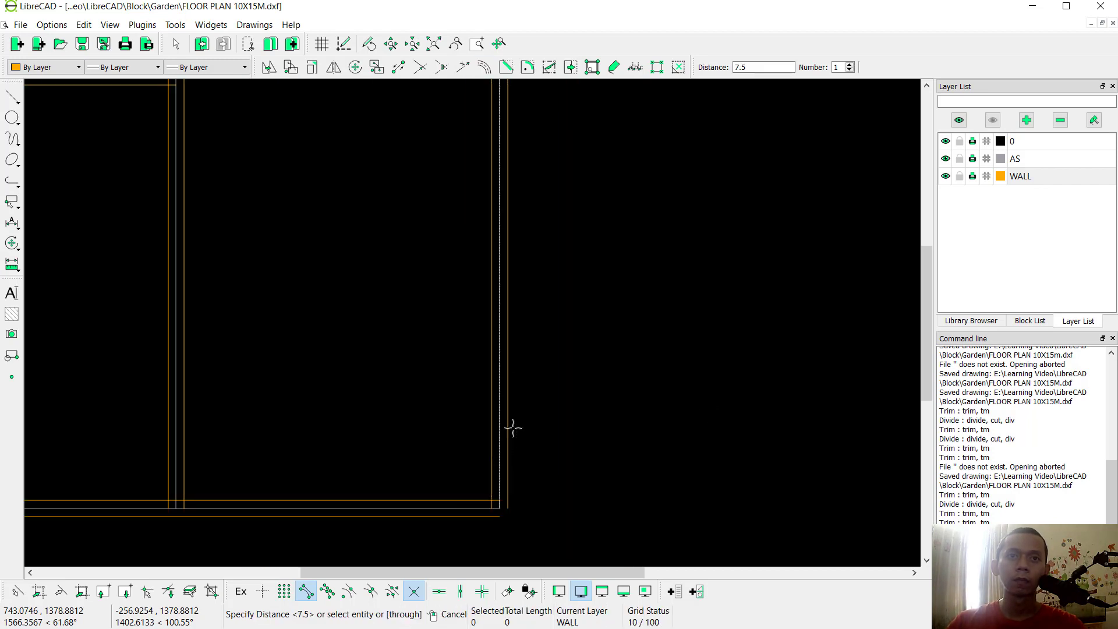
- Add 7.5 parallels on both sides of all axis lines in the right-hand room block, including its two inner partitions
scroll(511, 424, down, 3)
scroll(511, 424, left, 2)
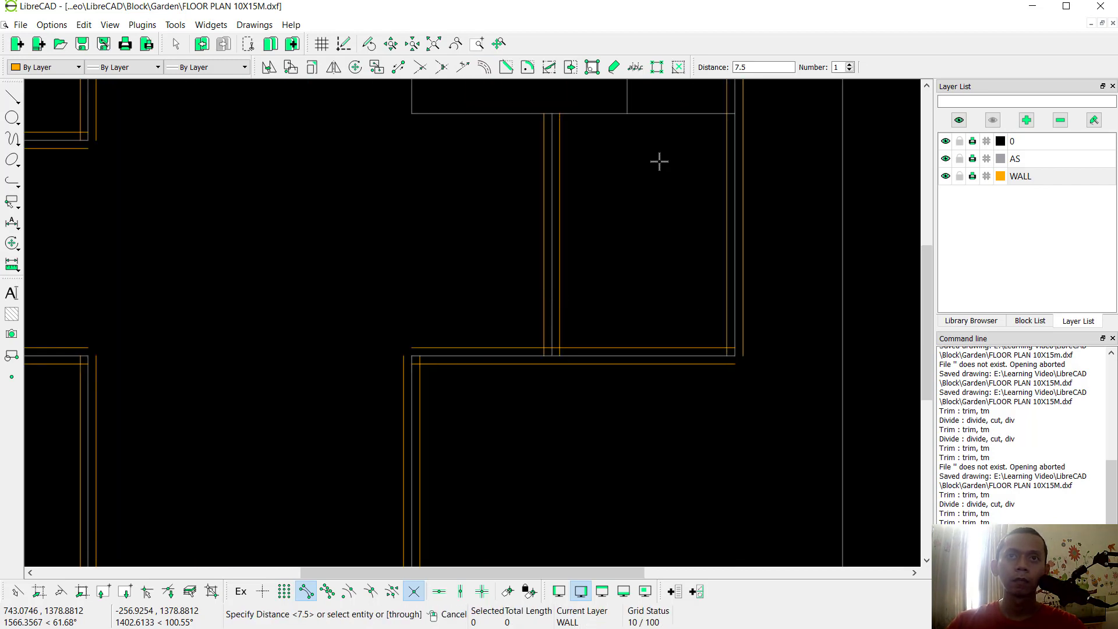
scroll(659, 160, up, 5)
scroll(658, 159, right, 1)
click(564, 340)
click(356, 334)
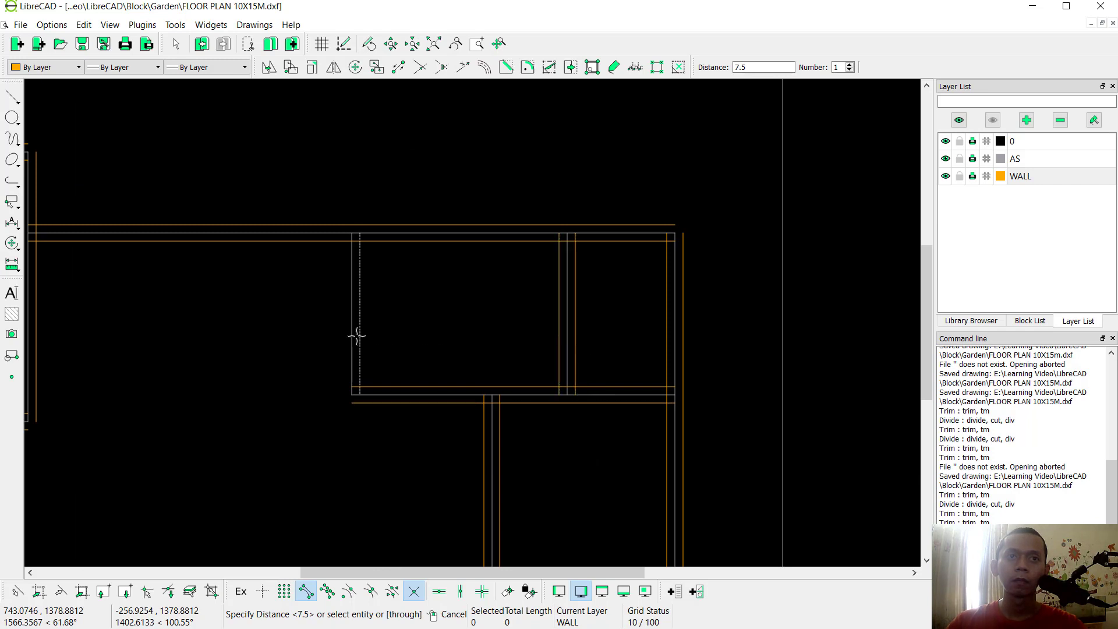
click(349, 335)
- Add 7.5 parallels on both sides of the site boundary's right axis line
middle_drag(737, 330, 494, 364)
click(538, 365)
scroll(542, 368, down, 10)
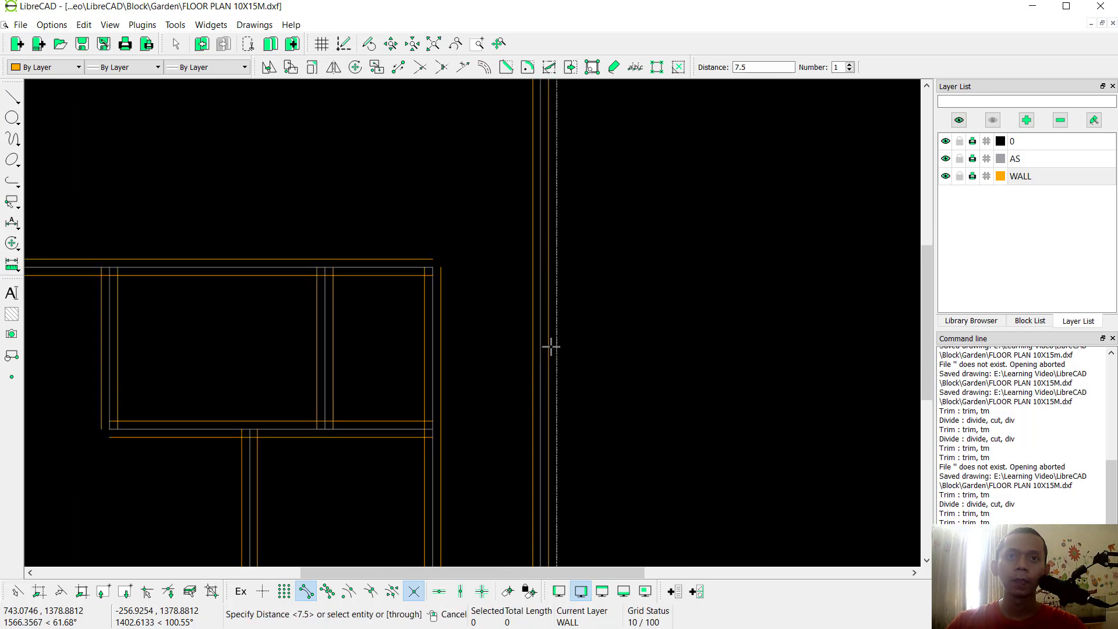
mouse_move(643, 332)
middle_down()
mouse_move(584, 348)
mouse_move(553, 334)
middle_up()
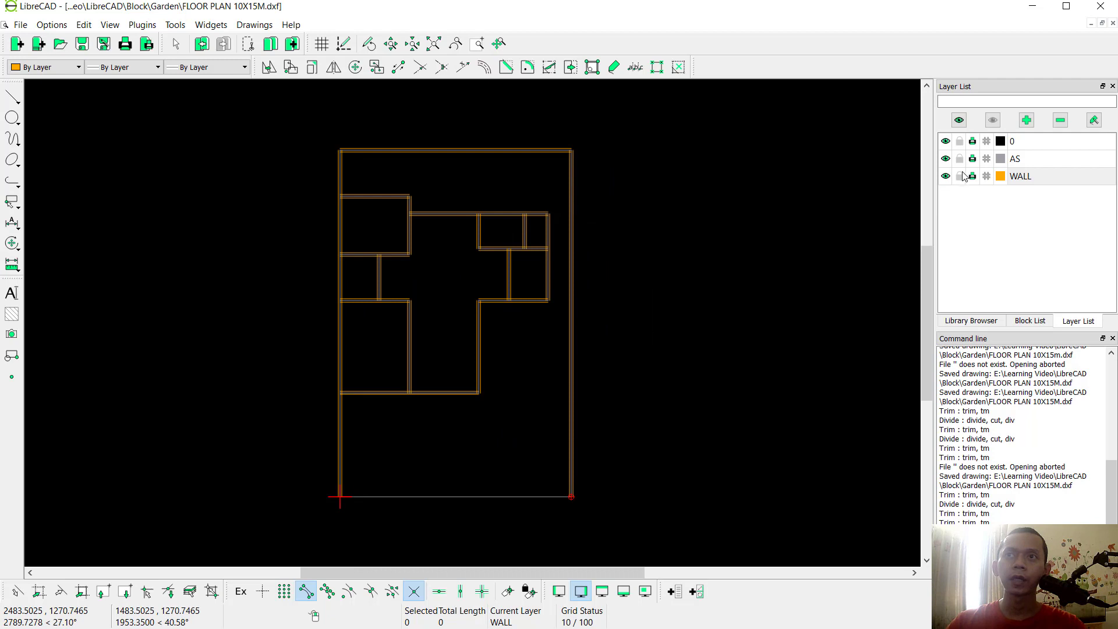
- Hide the AS layer and draw a two-point line closing the lower ends of the left and right boundary walls
click(945, 160)
scroll(384, 486, up, 6)
middle_drag(469, 362, 446, 365)
click(13, 96)
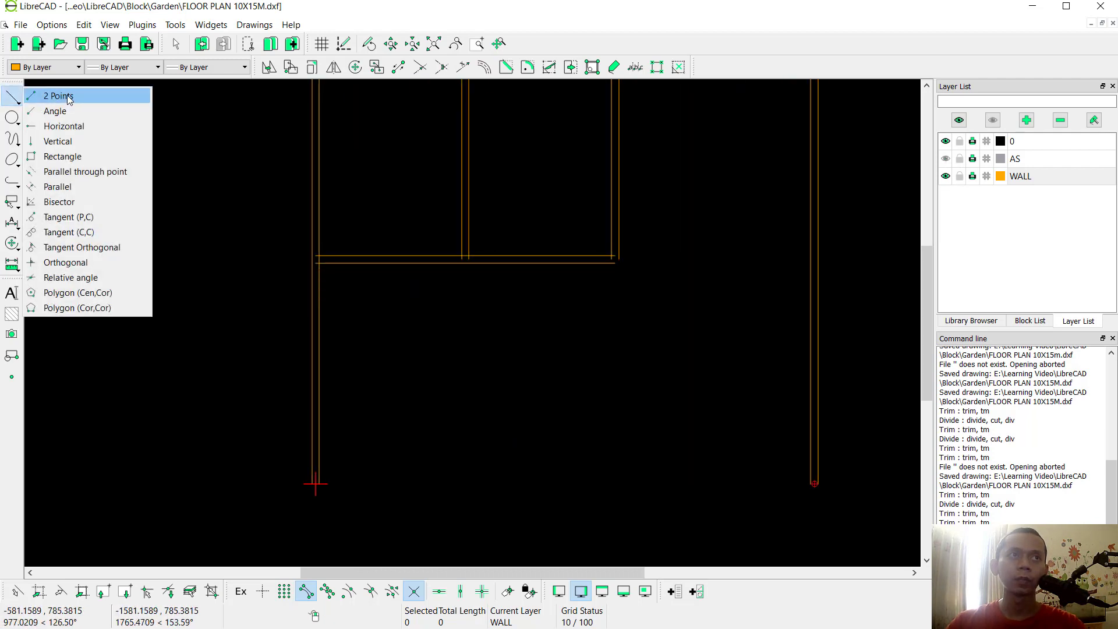
click(35, 95)
scroll(240, 524, up, 3)
click(410, 404)
scroll(489, 444, down, 9)
scroll(549, 400, up, 3)
scroll(553, 384, up, 3)
click(576, 370)
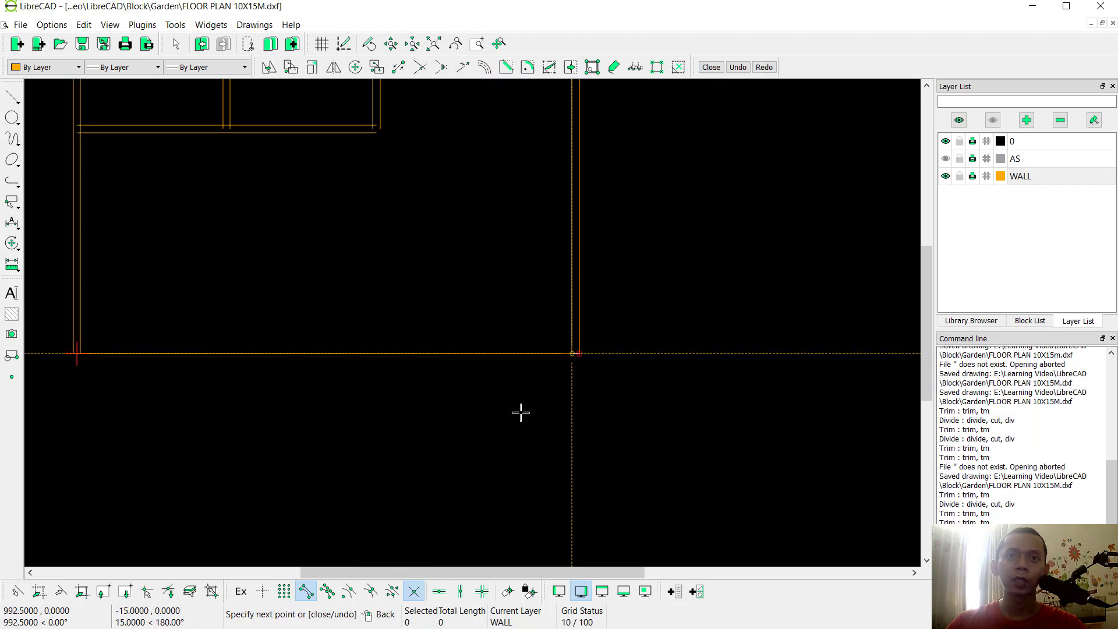
right_click(516, 388)
- Join the inner and outer wall lines at the central space's lower-right corner with Trim Two
scroll(516, 384, down, 2)
mouse_move(463, 368)
middle_down()
mouse_move(437, 262)
mouse_move(554, 434)
middle_up()
scroll(594, 341, down, 1)
mouse_move(595, 342)
middle_down()
mouse_move(545, 372)
mouse_move(524, 367)
mouse_move(549, 361)
middle_up()
scroll(559, 311, up, 5)
scroll(547, 332, down, 2)
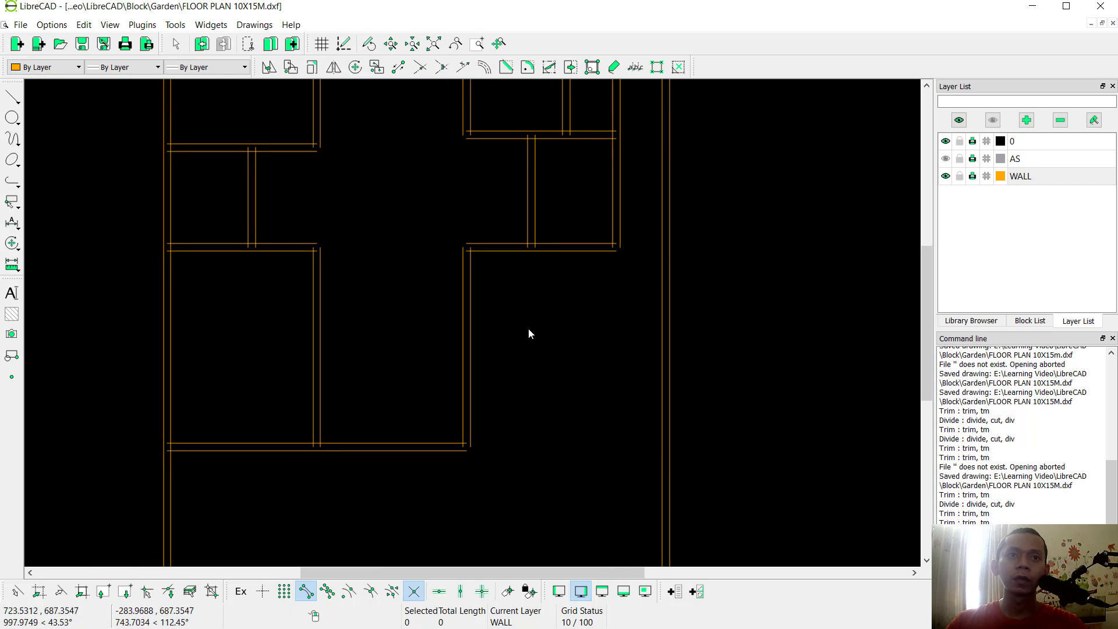
click(13, 243)
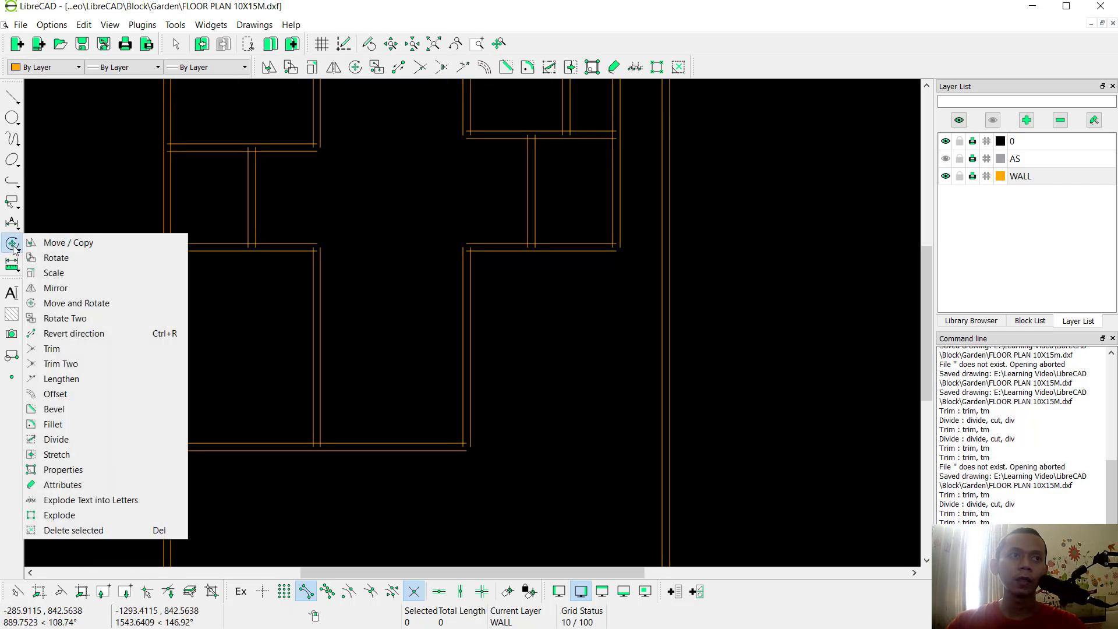
click(61, 364)
mouse_move(243, 386)
middle_down()
mouse_move(447, 345)
mouse_move(456, 400)
mouse_move(458, 299)
middle_up()
scroll(477, 421, down, 2)
scroll(457, 429, up, 4)
click(450, 367)
click(477, 346)
click(464, 392)
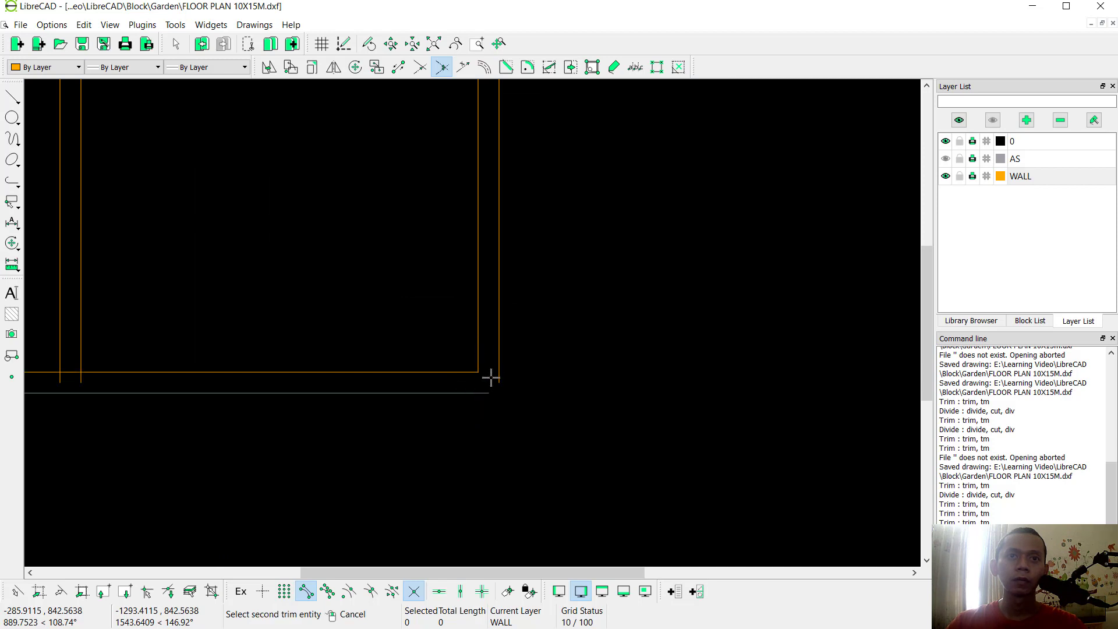
click(500, 368)
- Join both pairs of wall lines where the central space's right wall meets the right-hand block's bottom wall
scroll(532, 320, down, 2)
middle_drag(532, 320, 539, 454)
scroll(377, 307, up, 4)
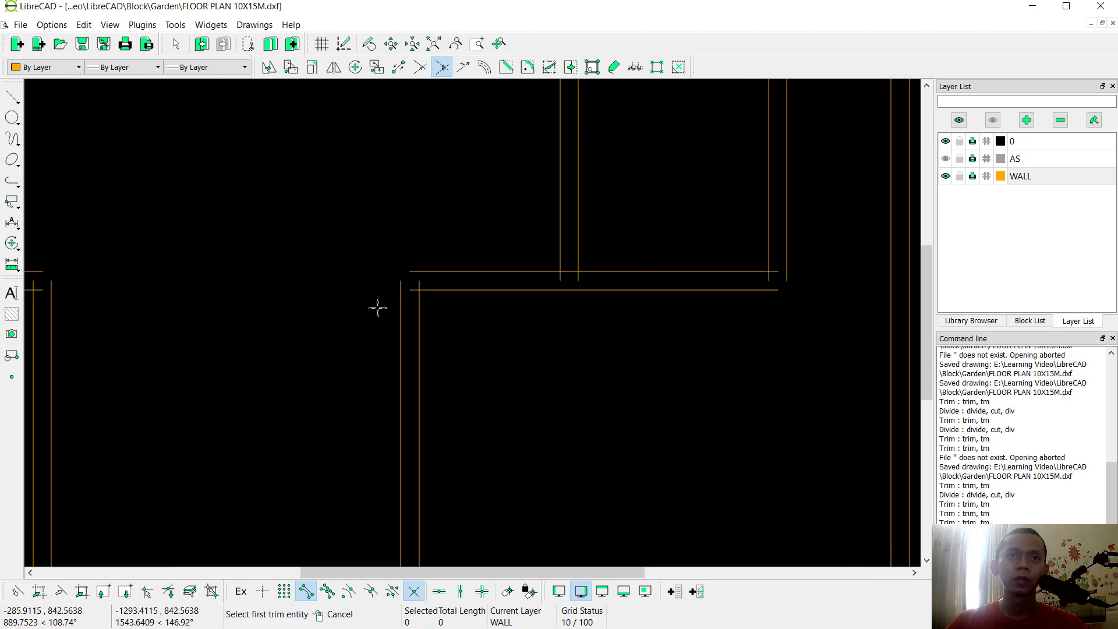
click(427, 305)
click(458, 285)
click(396, 285)
click(439, 253)
- Join the inner and outer wall lines at the bottom-right corner of the right-hand room block
scroll(466, 300, down, 4)
middle_drag(578, 293, 423, 371)
scroll(594, 350, up, 3)
click(627, 355)
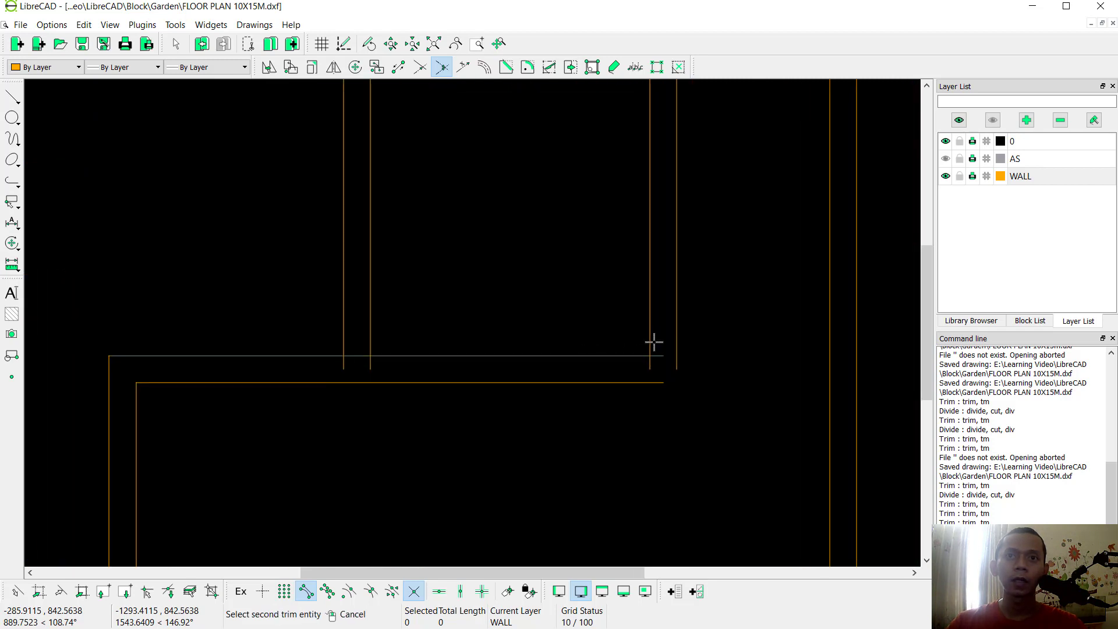
click(650, 342)
click(675, 353)
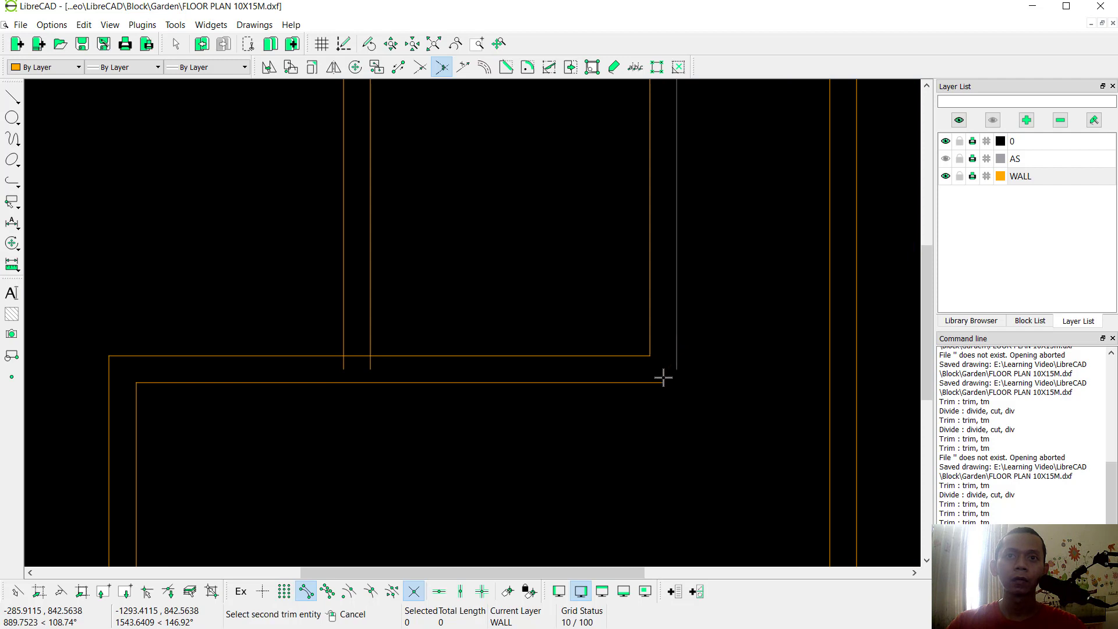
click(661, 381)
- Join the inner and outer wall lines at the top-right corner of the right-hand room block
scroll(661, 380, down, 5)
scroll(565, 179, up, 4)
click(577, 176)
click(598, 193)
click(572, 211)
click(559, 199)
- Join the boundary wall lines at the top-right corner of the site
scroll(560, 199, down, 5)
scroll(547, 218, up, 5)
click(517, 237)
click(536, 254)
click(564, 254)
- Join the inner and outer wall lines at the bottom-left corner of the right-hand block's upper room
scroll(564, 255, down, 5)
scroll(512, 273, up, 5)
click(519, 270)
click(475, 242)
click(496, 238)
click(514, 248)
- Join the wall lines at the upper-left room's bottom-right corner and the lower-left room's top-right corner
scroll(514, 250, down, 8)
scroll(427, 257, up, 6)
click(425, 255)
click(432, 247)
click(439, 269)
click(447, 264)
click(447, 482)
click(420, 486)
click(431, 496)
- Join the inner boundary wall lines at the top-left corner of the site
scroll(429, 497, down, 8)
scroll(355, 181, up, 9)
click(355, 173)
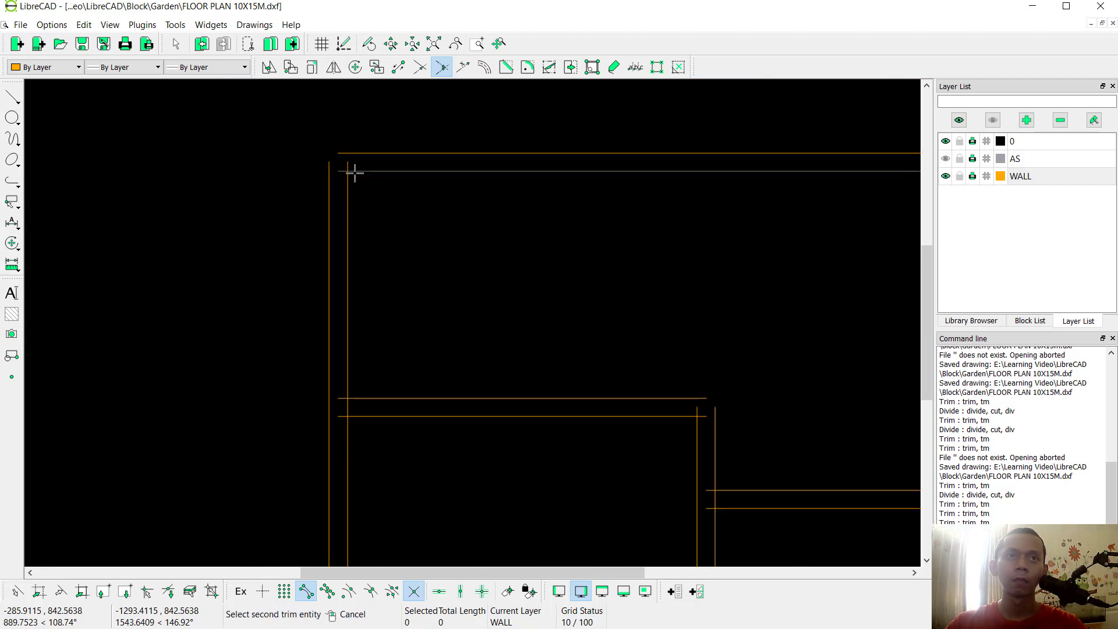
click(346, 182)
scroll(376, 229, down, 4)
middle_drag(418, 320, 427, 287)
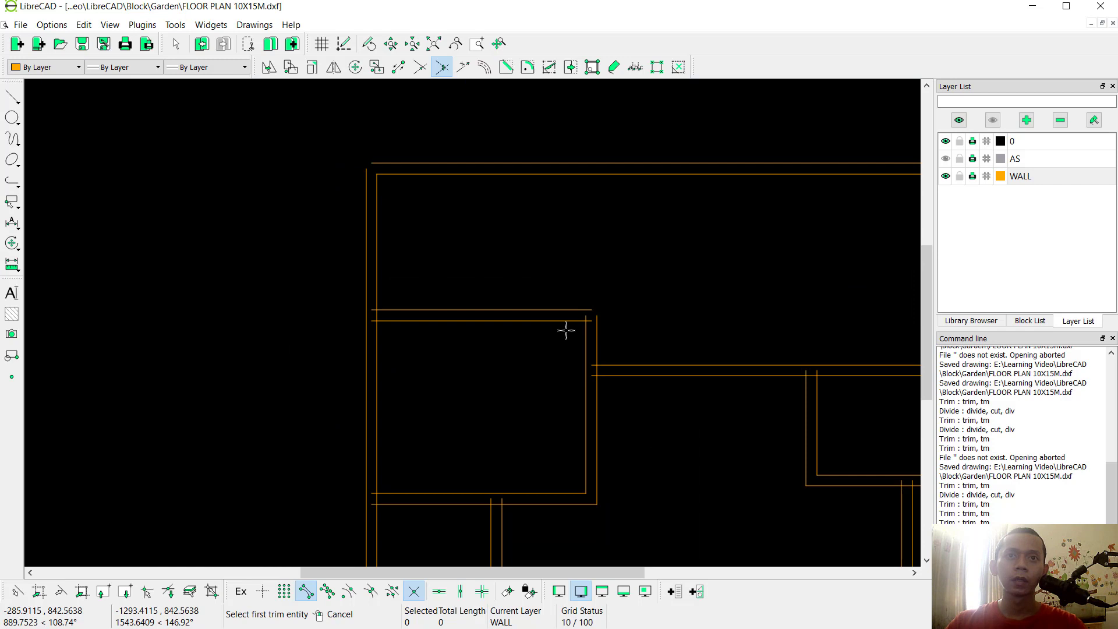
- Join the inner and outer wall lines at the top-right corner of the upper-left room
scroll(570, 326, up, 5)
click(590, 291)
click(602, 313)
click(582, 322)
click(571, 310)
middle_drag(491, 331, 561, 337)
right_click(317, 332)
- Trim the left ends of the left-hand rooms' horizontal wall lines back to the left boundary wall's inner line
right_click(333, 220)
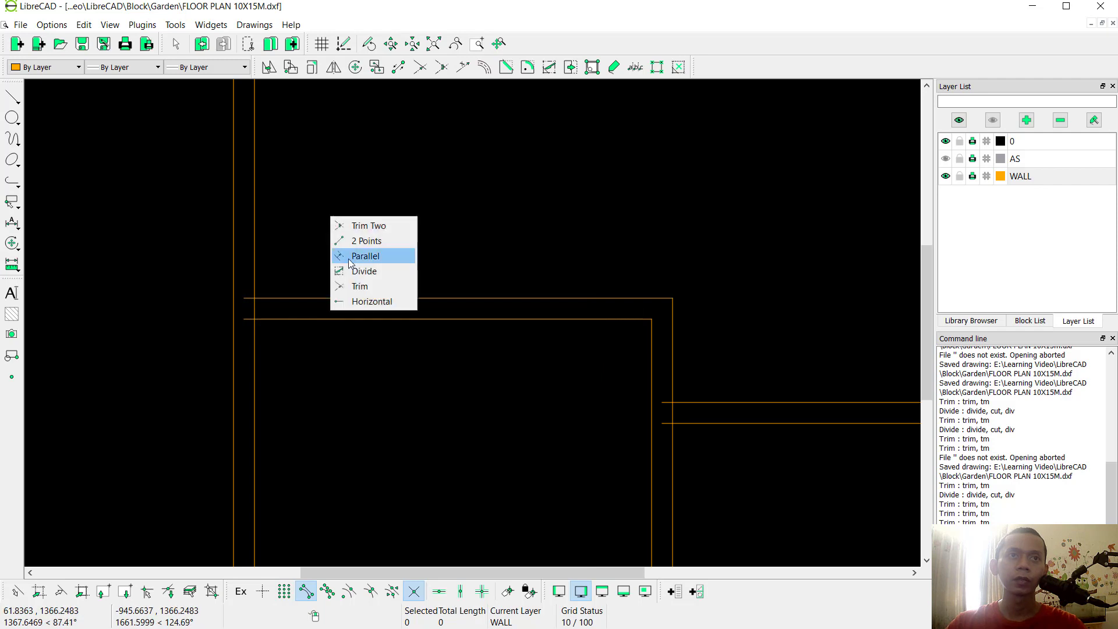
click(356, 286)
mouse_move(292, 283)
middle_down()
mouse_move(341, 274)
mouse_move(378, 204)
middle_up()
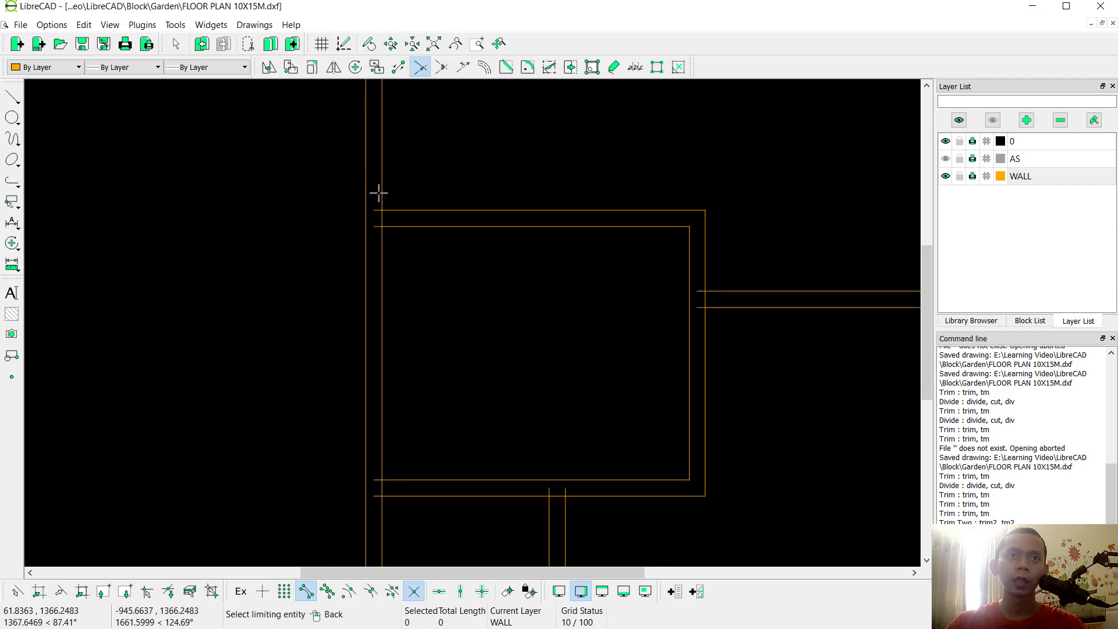
click(383, 190)
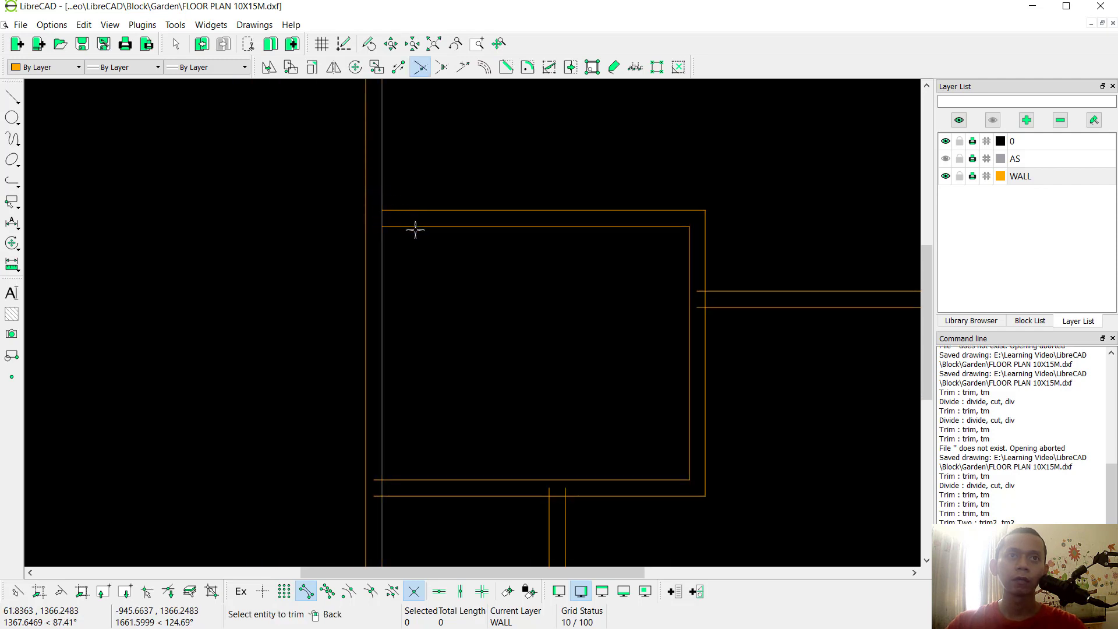
click(436, 494)
scroll(457, 373, down, 3)
middle_drag(444, 527, 410, 309)
click(372, 344)
right_click(411, 315)
- Trim the overshooting ends of the short partition between the upper-left and lower-left rooms at the adjoining horizontal wall lines
scroll(407, 382, up, 2)
click(424, 380)
click(481, 350)
right_click(481, 349)
scroll(470, 241, down, 4)
middle_drag(504, 168, 470, 327)
scroll(545, 259, up, 5)
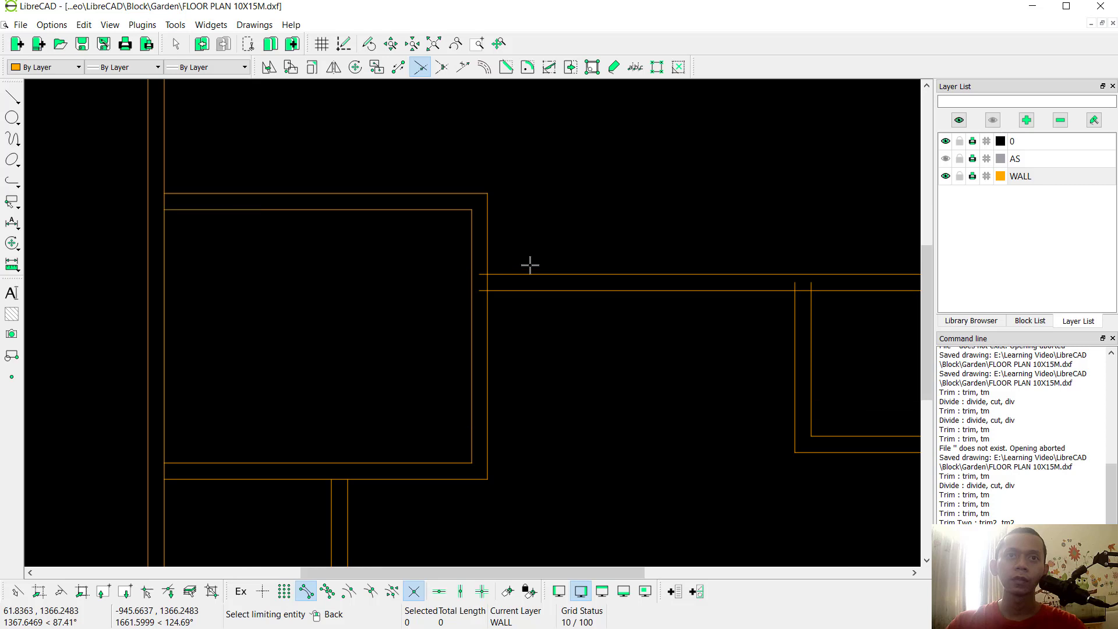
- Trim the left ends of the upper horizontal wall lines back to the upper-left room's outer right wall line
scroll(520, 305, up, 1)
click(483, 307)
click(518, 288)
click(526, 271)
scroll(527, 272, down, 2)
- Trim the upper ends of the hall-side wall and the upper-right partition at the lower line of the horizontal wall above
right_click(583, 312)
click(589, 311)
click(576, 325)
click(562, 335)
click(751, 348)
click(767, 347)
- Trim the lower-right room's left wall and the upper-right partition where they meet the wall between the two right-hand rooms
middle_drag(773, 469, 658, 409)
right_click(659, 402)
click(661, 391)
click(584, 415)
click(570, 416)
click(593, 378)
click(637, 353)
click(651, 350)
- Trim the overshooting wall line ends at the lower-right room's remaining junctions
right_click(693, 347)
click(730, 348)
scroll(541, 323, up, 9)
click(541, 324)
click(526, 318)
click(507, 303)
- Join the outer boundary wall lines at the top-left corner of the site with Trim Two
scroll(489, 312, down, 10)
middle_drag(326, 174, 408, 274)
scroll(301, 179, up, 9)
right_click(370, 226)
right_click(370, 231)
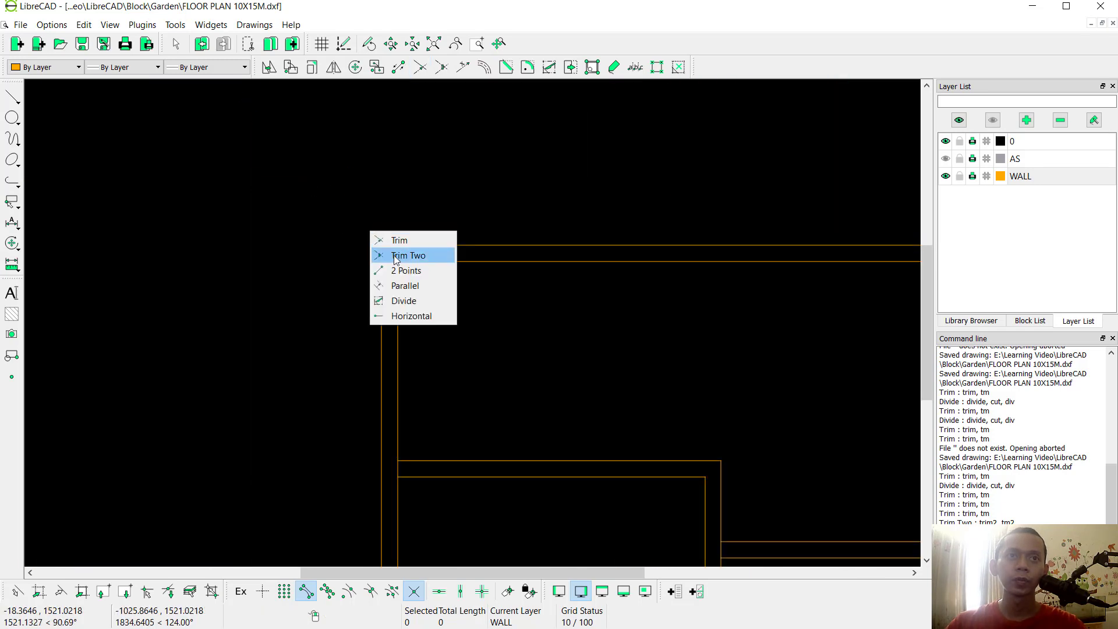
click(382, 252)
scroll(485, 325, down, 2)
key(Escape)
- Divide the left boundary wall's inner line at both lines of the upper-left room's top wall
scroll(402, 420, up, 2)
right_click(459, 296)
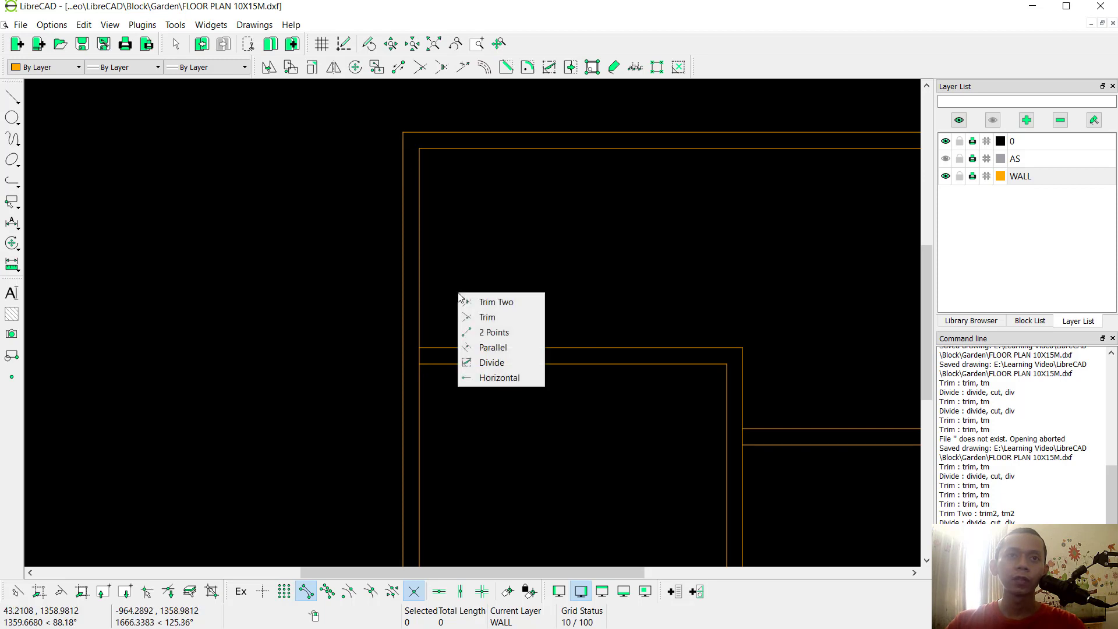
click(489, 363)
scroll(428, 363, up, 2)
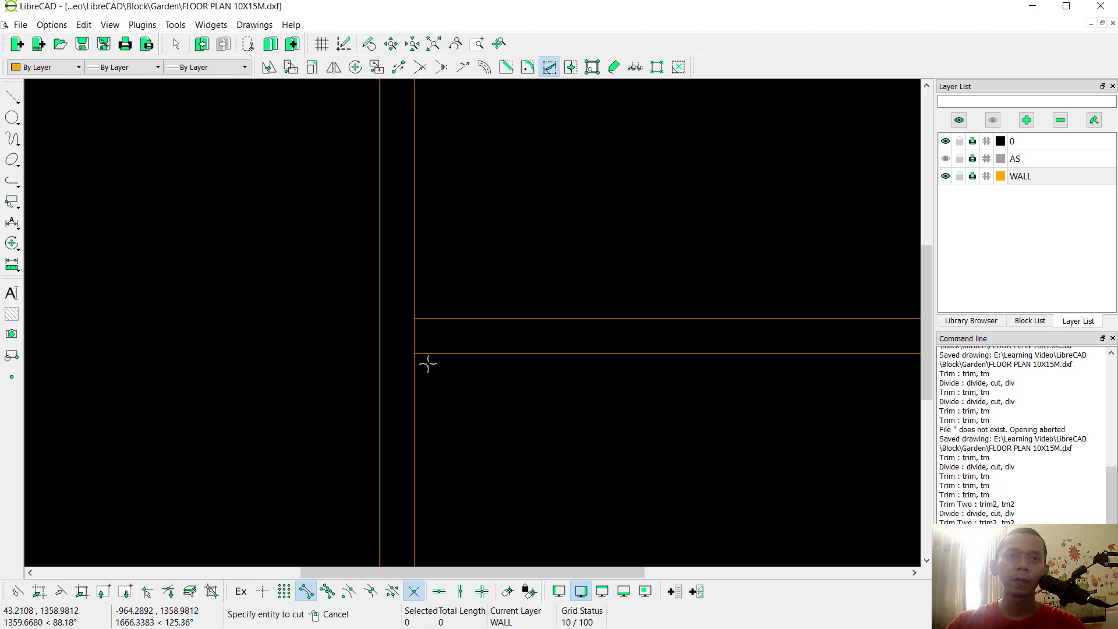
click(413, 333)
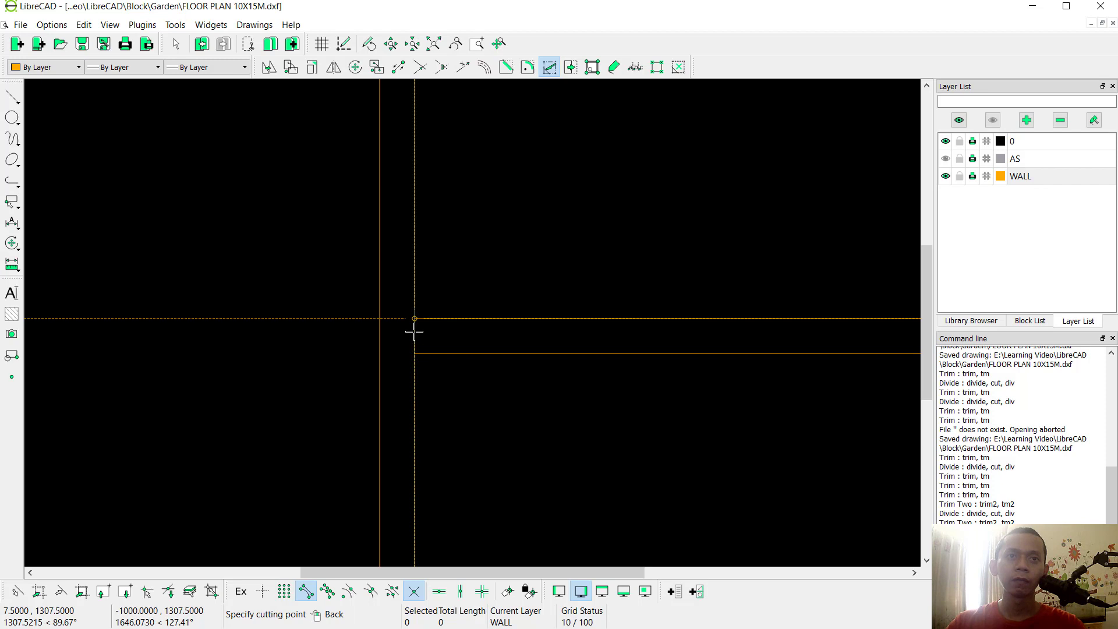
click(416, 320)
click(415, 333)
click(415, 351)
- Divide the left boundary wall's inner line at both lines of the upper-left room's bottom wall
scroll(426, 354, down, 11)
middle_drag(475, 404, 460, 266)
scroll(428, 340, up, 3)
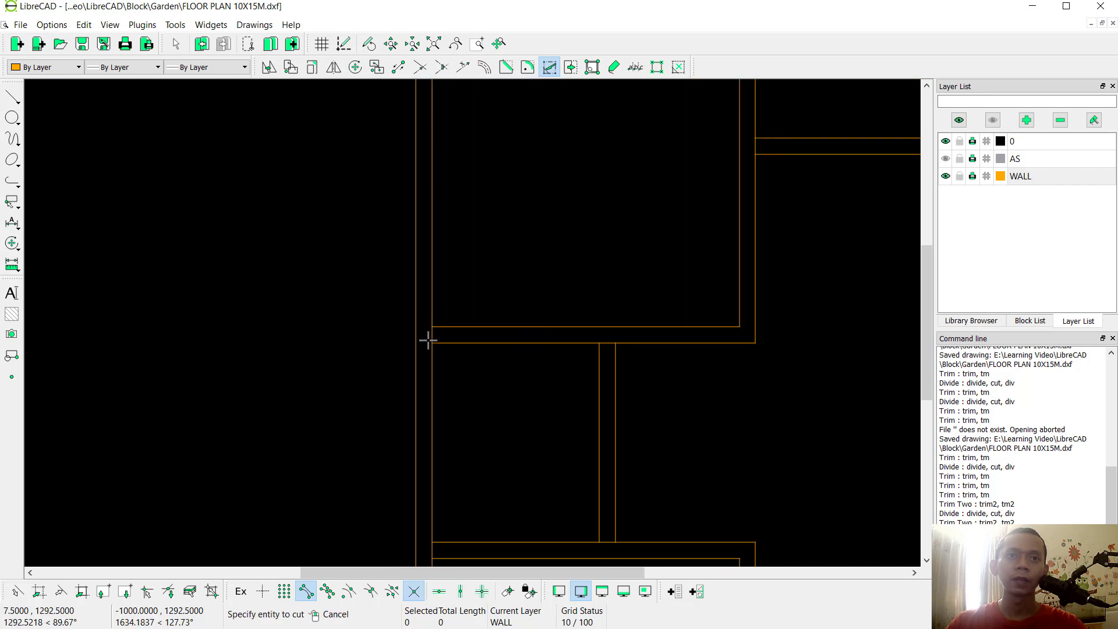
click(431, 326)
click(431, 326)
click(431, 340)
click(431, 341)
- Divide the left boundary wall's inner line at both lines of the lower-left room's top wall
middle_drag(446, 492, 444, 398)
click(431, 436)
click(431, 444)
click(429, 459)
click(430, 460)
- Divide the horizontal wall lines above and below the short left-hand partition where its two lines meet them
click(596, 447)
click(612, 447)
click(612, 447)
click(602, 248)
click(601, 248)
click(611, 248)
click(612, 248)
- Divide the upper-left room's outer right wall line at both lines of the adjoining horizontal wall
scroll(664, 256, down, 6)
scroll(655, 180, up, 6)
click(549, 233)
click(548, 231)
click(549, 247)
click(549, 248)
- Divide the upper horizontal wall's lower line at the hall-side wall and at the partition between the upper-right rooms
middle_drag(851, 244, 464, 295)
click(485, 298)
click(487, 298)
click(473, 298)
click(695, 297)
click(698, 298)
click(692, 297)
click(689, 297)
- Divide the wall lines at the remaining junctions around the lower-right room
scroll(697, 457, up, 3)
click(649, 388)
click(643, 388)
click(652, 387)
click(537, 413)
scroll(594, 439, down, 3)
scroll(612, 259, up, 3)
click(611, 258)
scroll(609, 287, down, 8)
scroll(557, 403, up, 9)
click(470, 356)
click(473, 357)
click(470, 357)
click(468, 357)
- Trim the overshooting wall ends at the lower-left room's bottom wall, at its right-hand partition and at the left boundary wall
scroll(470, 357, down, 7)
middle_drag(437, 448, 512, 250)
right_click(402, 353)
right_click(487, 280)
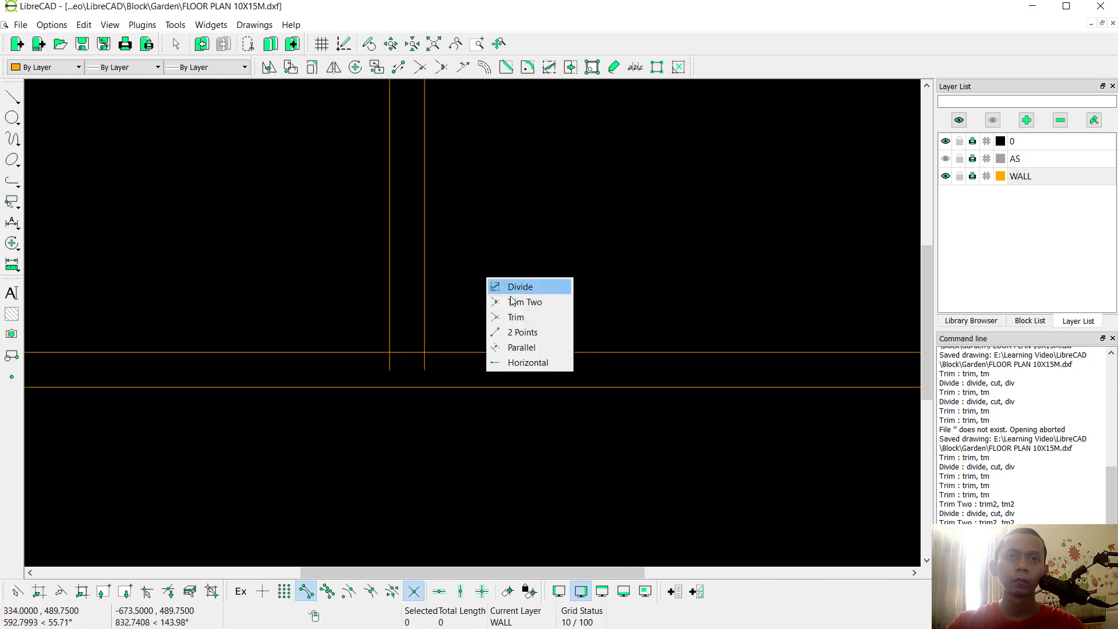
click(507, 316)
middle_drag(424, 330, 617, 371)
right_click(427, 348)
click(391, 333)
click(404, 354)
click(406, 374)
- Divide the left boundary wall's inner line at both lines of the lower-left room's bottom wall
right_click(461, 316)
click(473, 340)
scroll(381, 372, up, 2)
click(393, 363)
click(393, 354)
click(393, 364)
click(393, 374)
- Divide the bottom wall's upper line at both lines of the partition between the lower-left room and the hall
scroll(452, 332, down, 4)
middle_drag(722, 341, 476, 397)
scroll(487, 401, up, 5)
click(488, 396)
click(473, 396)
click(485, 397)
click(498, 396)
- Delete the short line pieces crossing the bottom wall's junctions with the partition and the left boundary wall
right_click(540, 323)
scroll(541, 322, down, 5)
middle_drag(540, 323, 594, 325)
scroll(527, 361, up, 2)
scroll(539, 367, up, 1)
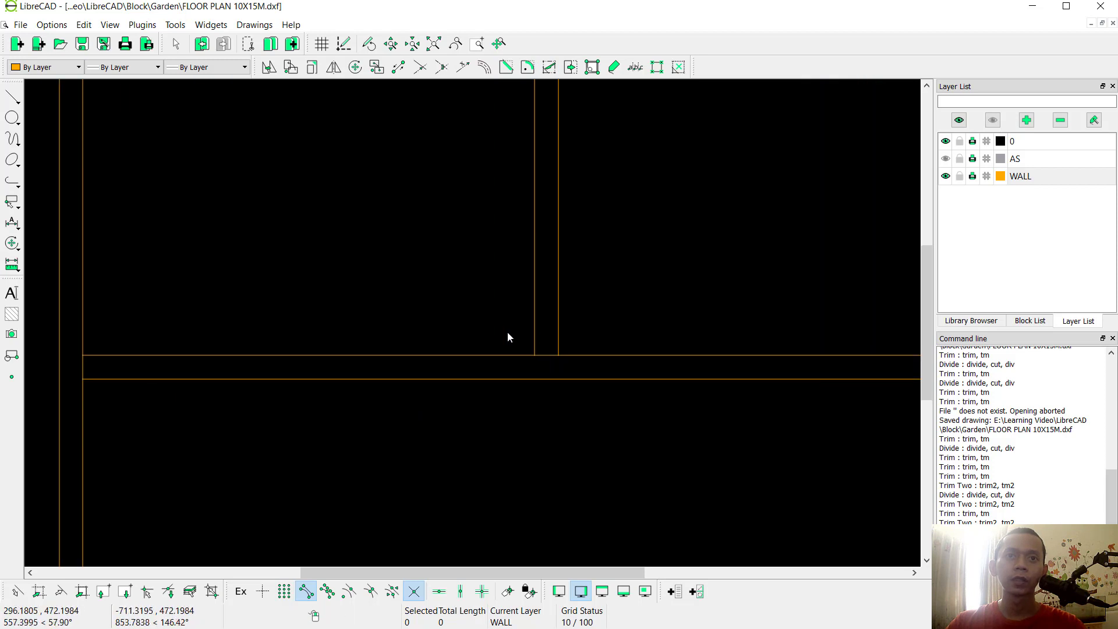
click(539, 355)
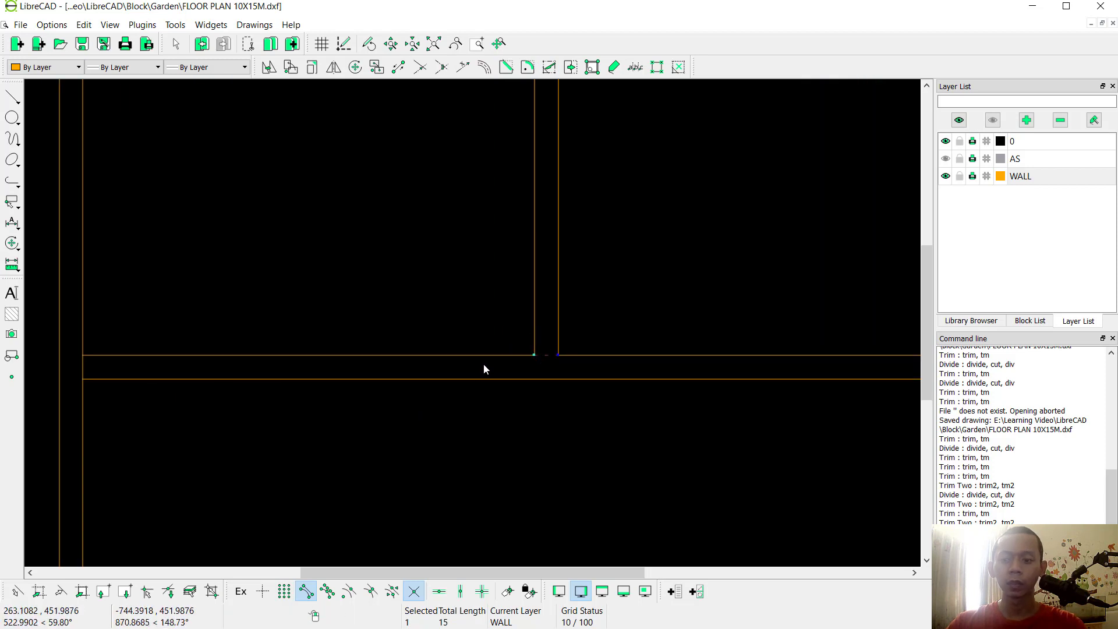
drag(92, 369, 75, 364)
key(Delete)
- Delete the short divided line pieces crossing the wall junctions around the left-hand rooms
scroll(113, 350, down, 4)
middle_drag(103, 269, 312, 451)
scroll(309, 241, up, 2)
click(329, 239)
mouse_move(560, 232)
middle_down()
mouse_move(588, 317)
mouse_move(492, 324)
middle_up()
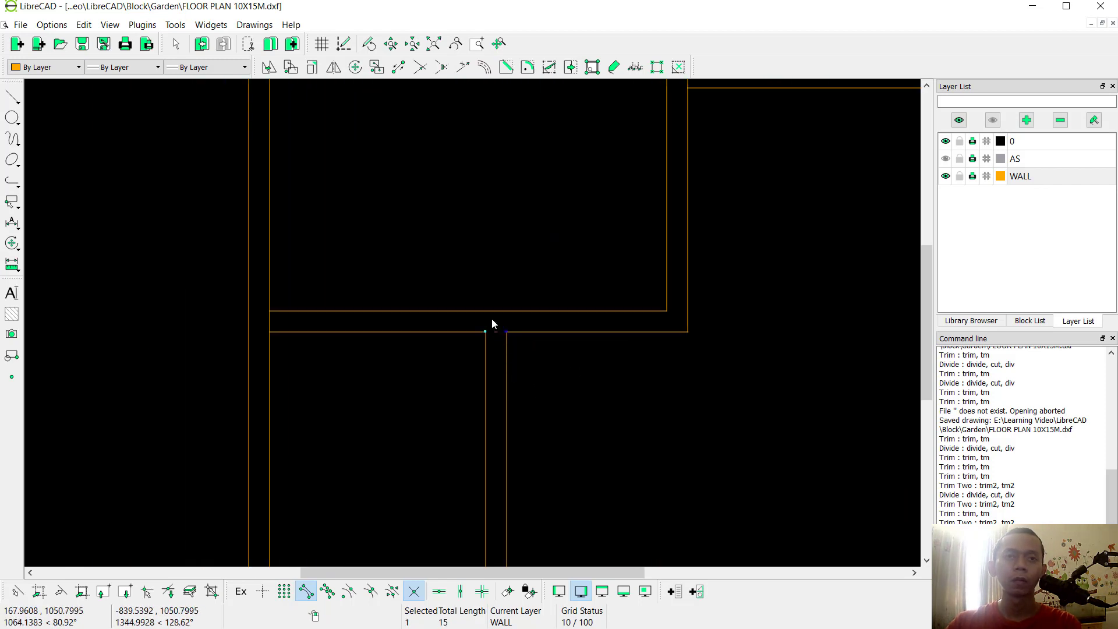
scroll(363, 263, down, 2)
drag(579, 374, 577, 374)
key(Delete)
- Delete the short divided line pieces crossing the wall junctions around the upper-right rooms
middle_drag(870, 384, 473, 301)
scroll(473, 300, up, 2)
drag(472, 302, 464, 291)
drag(626, 491, 626, 494)
key(Delete)
- Delete the short divided line piece crossing the wall junction at the bottom of the lower-right room
scroll(664, 496, down, 5)
middle_drag(708, 497, 641, 264)
scroll(582, 381, up, 4)
drag(564, 404, 564, 386)
key(Delete)
scroll(577, 386, down, 8)
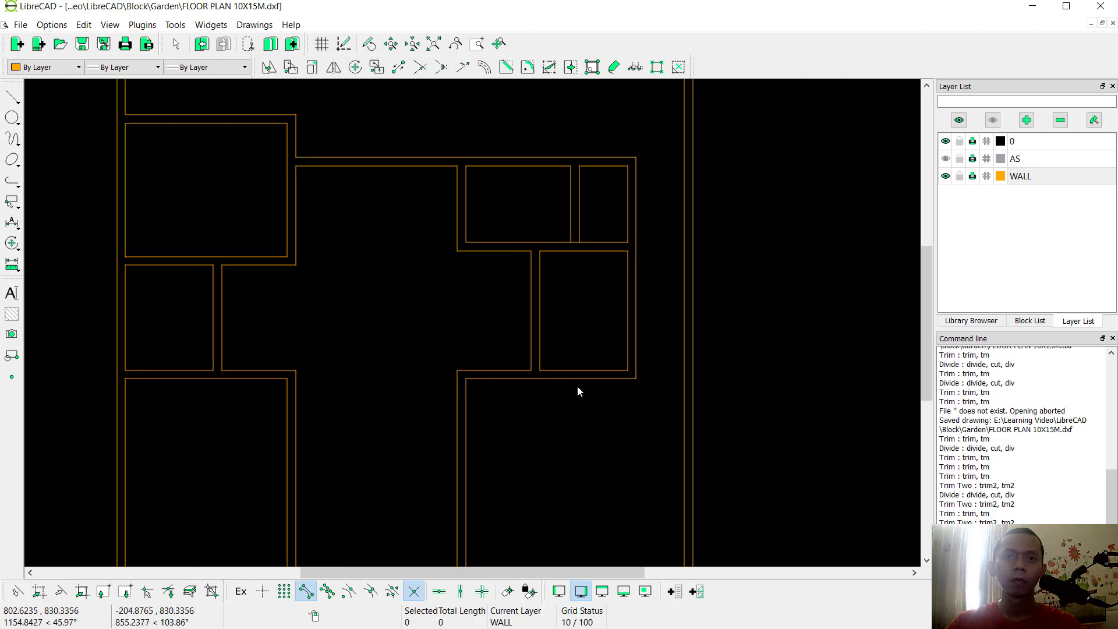
mouse_move(507, 430)
middle_down()
mouse_move(581, 309)
mouse_move(581, 354)
mouse_move(572, 357)
middle_up()
scroll(581, 309, down, 2)
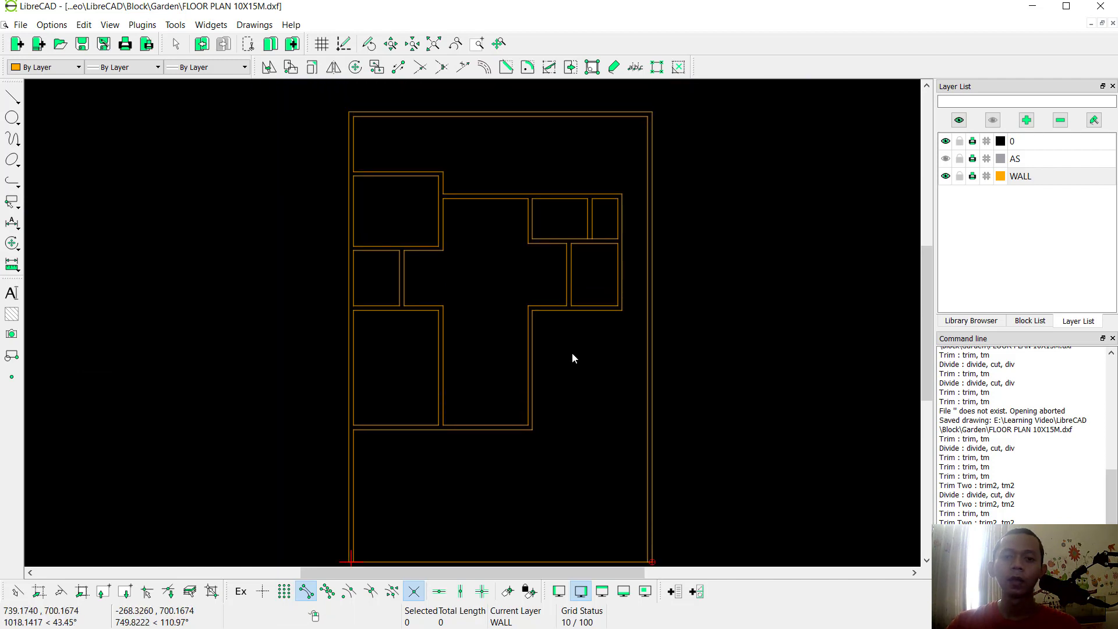